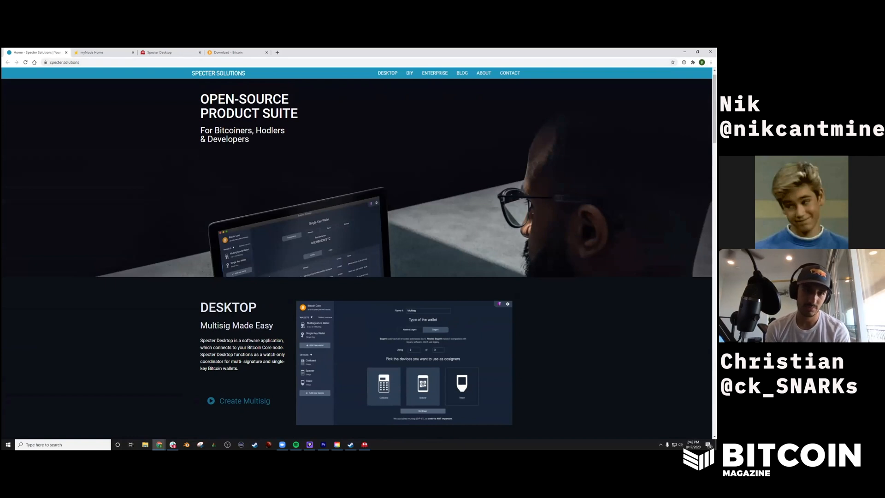
# - Look through the Desktop, DIY Hardware and Enterprise sections of the Specter Solutions homepage
pyautogui.scroll(-4, 357, 258)
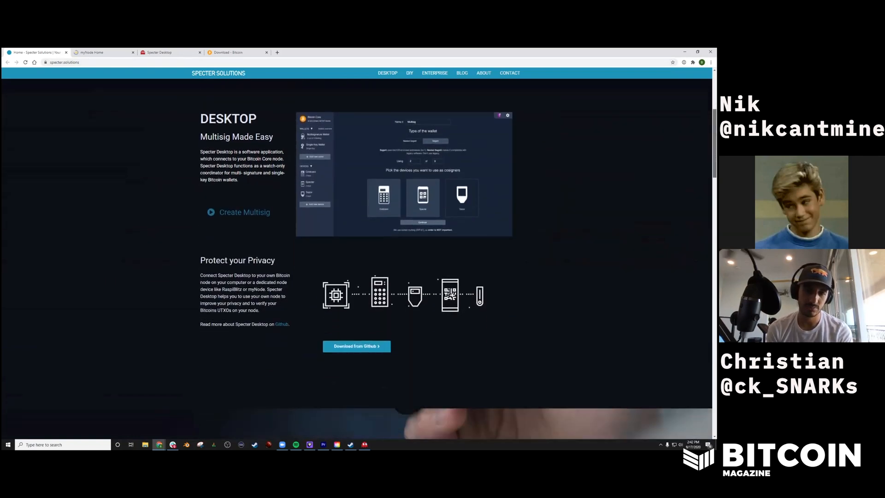
pyautogui.scroll(-3, 357, 258)
pyautogui.scroll(-8, 357, 258)
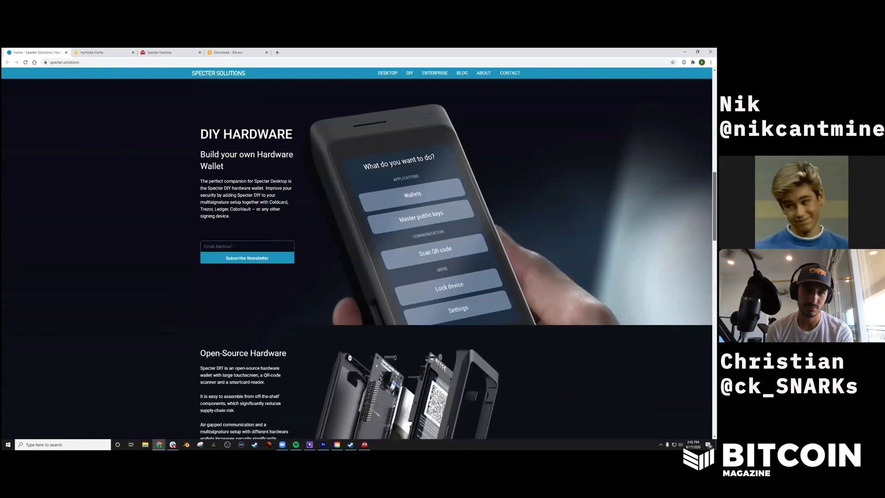
pyautogui.scroll(-8, 357, 258)
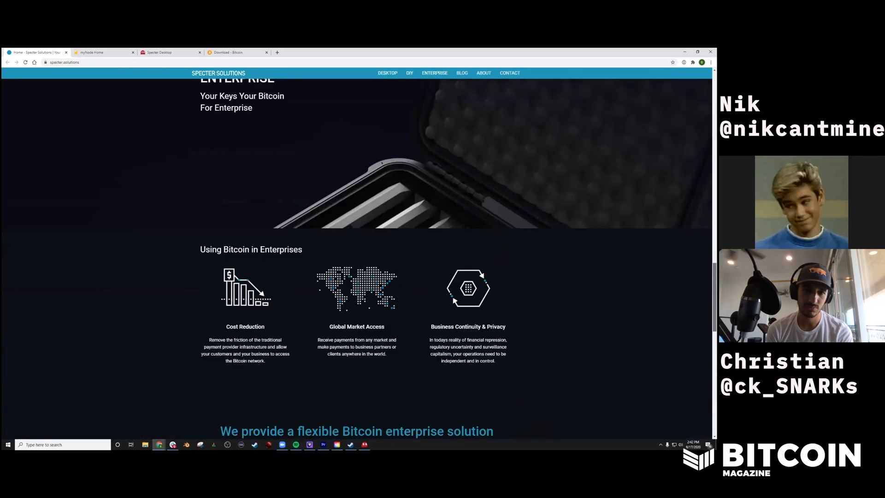
pyautogui.scroll(12, 357, 259)
pyautogui.scroll(8, 357, 258)
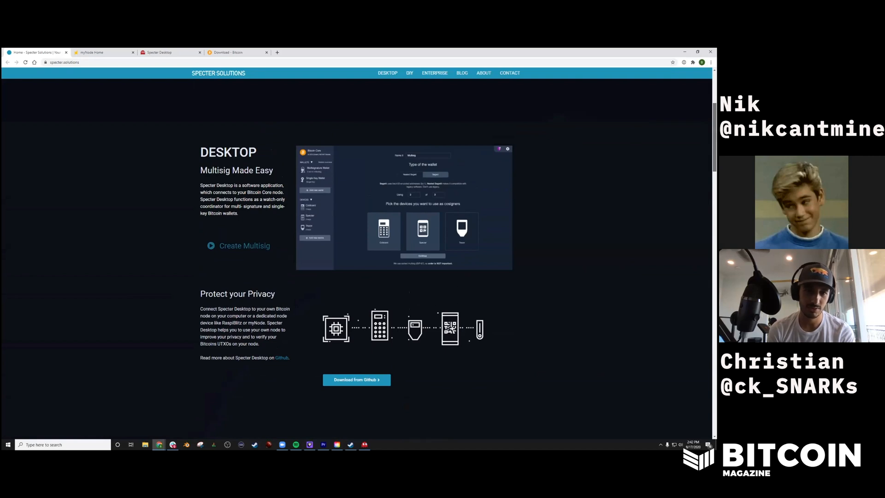
pyautogui.scroll(2, 358, 258)
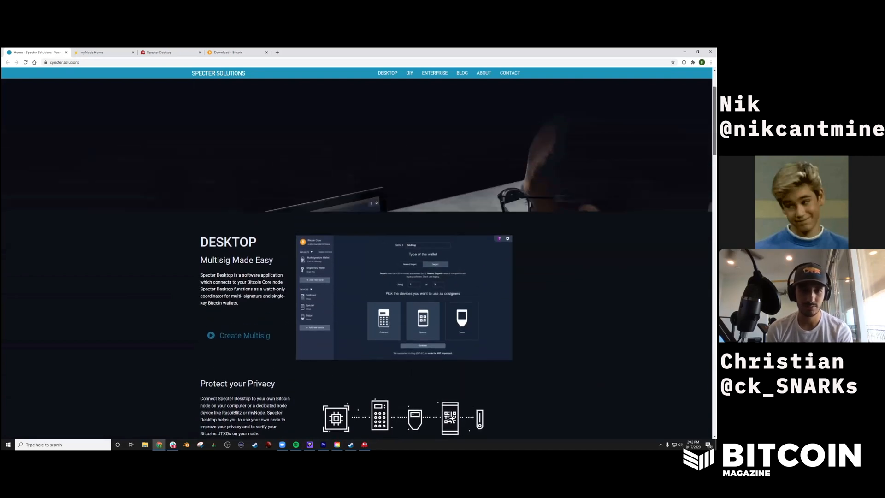
pyautogui.moveTo(715, 121); pyautogui.dragTo(715, 118)
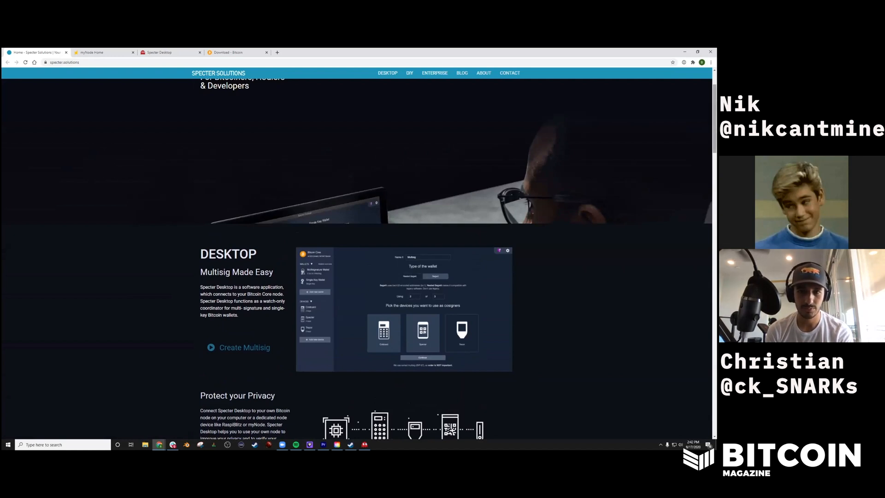
pyautogui.scroll(2, 714, 119)
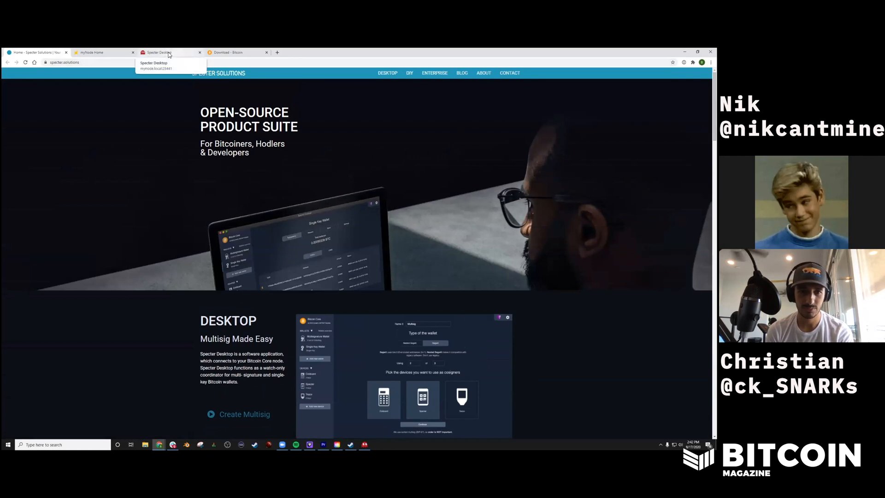
# - View the Specter Desktop welcome page, the Bitcoin Core download page and the myNode home page
pyautogui.click(168, 55)
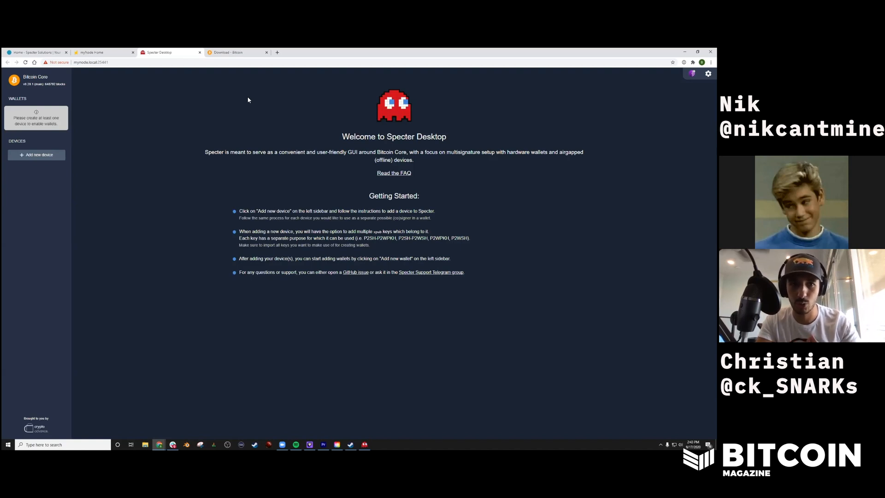
pyautogui.click(233, 53)
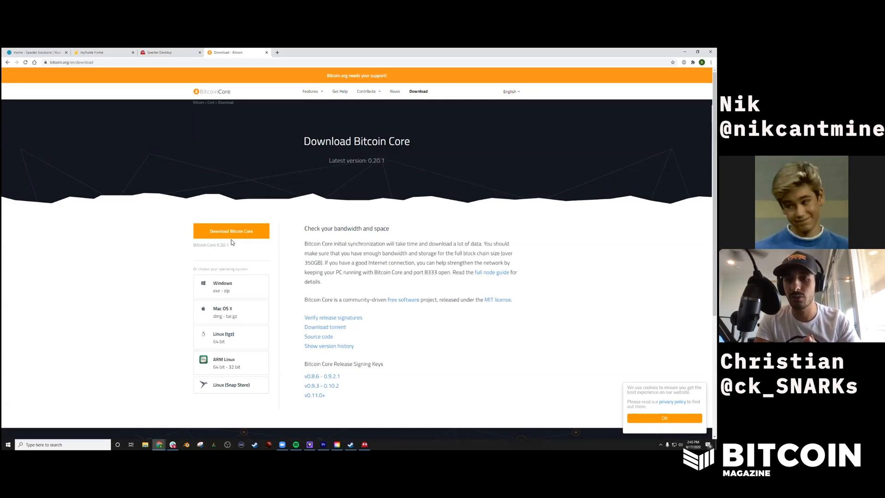
pyautogui.click(104, 55)
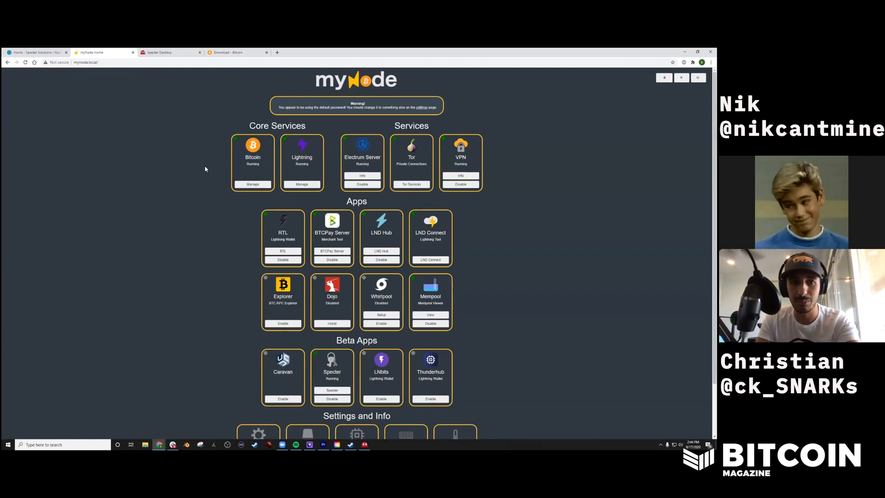
# - Inspect Specter Desktop's Bitcoin Core and HWI Bridge settings, checking the myNode home page in between
pyautogui.click(161, 52)
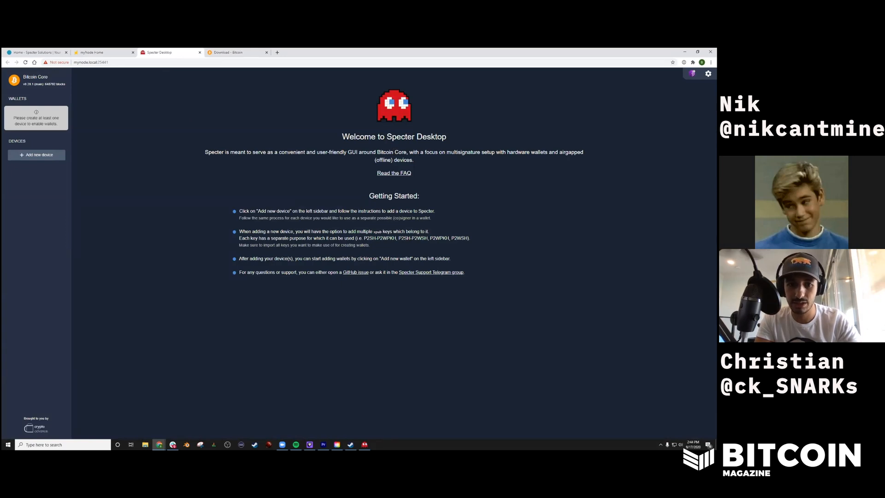
pyautogui.click(708, 74)
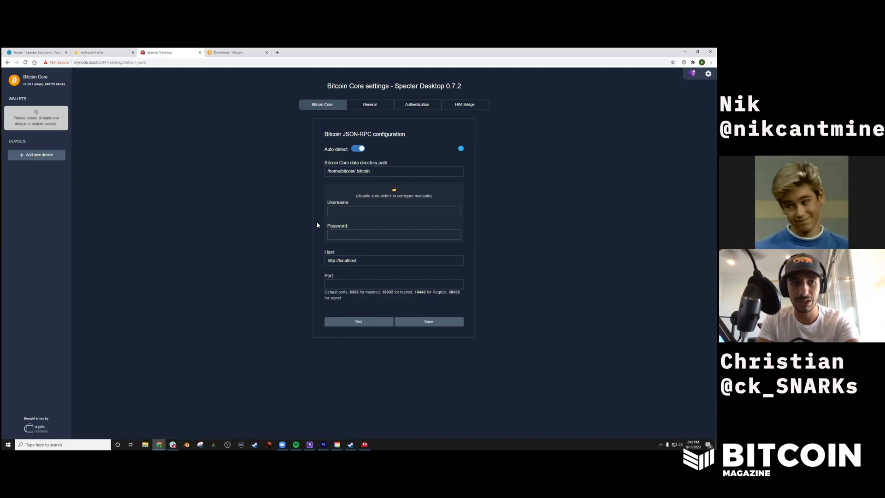
pyautogui.click(99, 52)
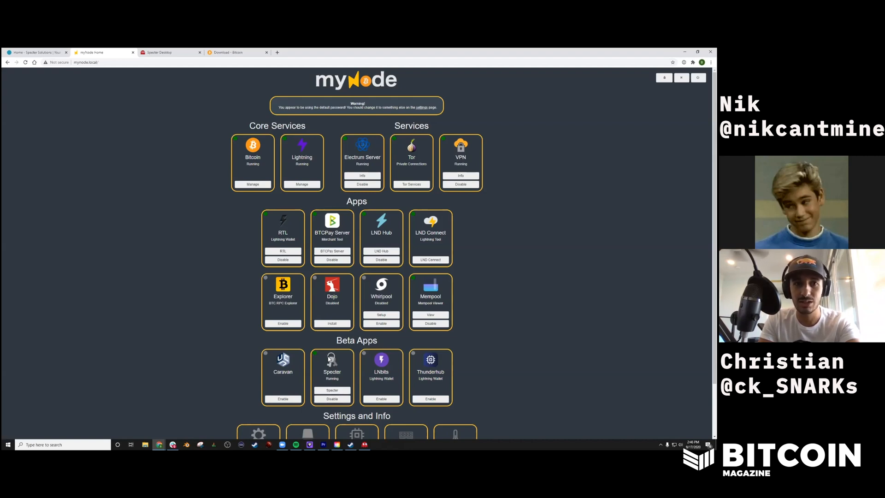
pyautogui.click(170, 55)
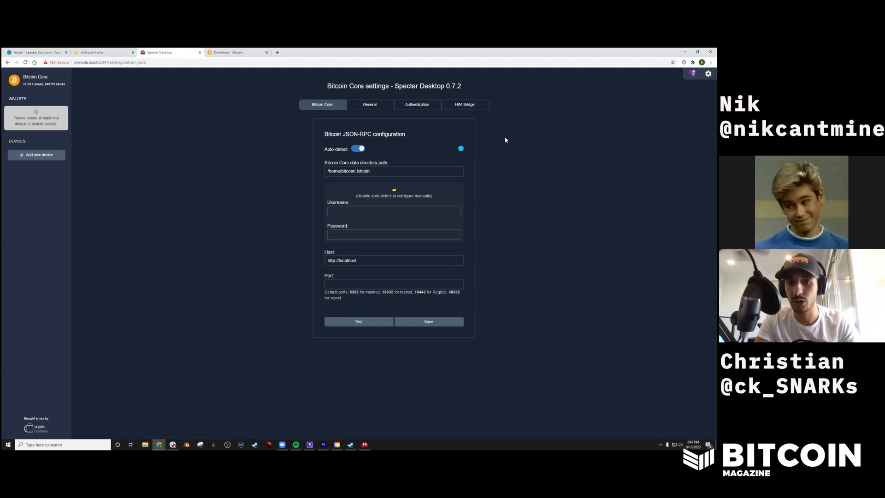
pyautogui.click(470, 108)
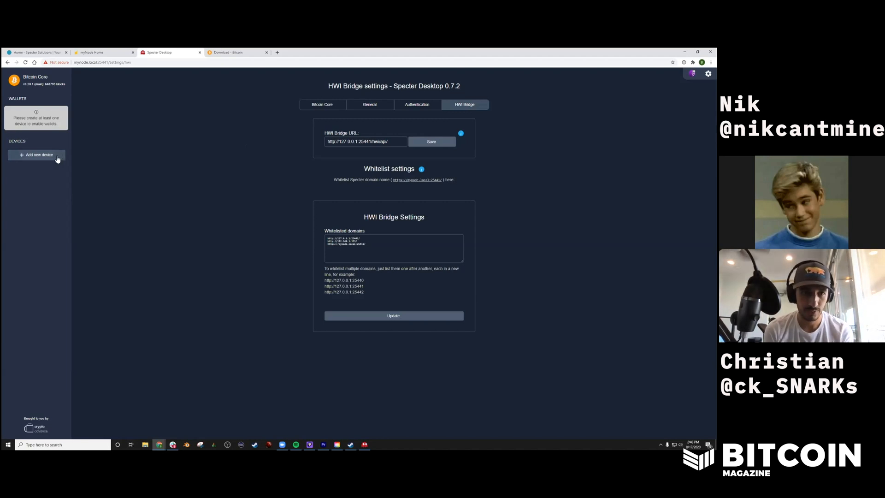
# - Start a new device in Specter Desktop named Trezor and set its device type to Trezor
pyautogui.click(35, 158)
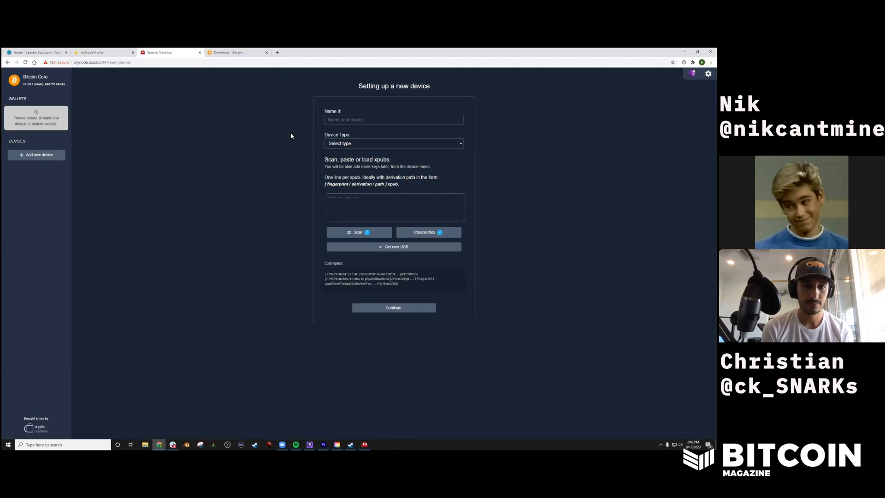
pyautogui.click(344, 121)
pyautogui.write('Trezor')
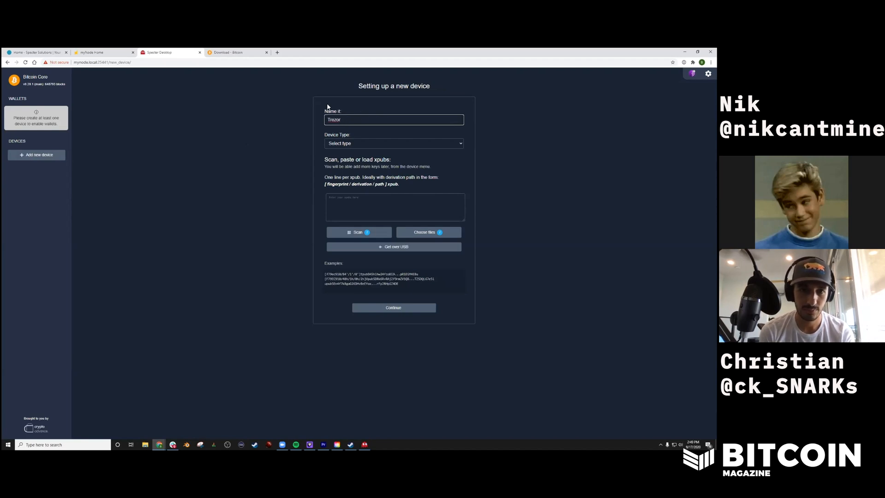
pyautogui.click(345, 144)
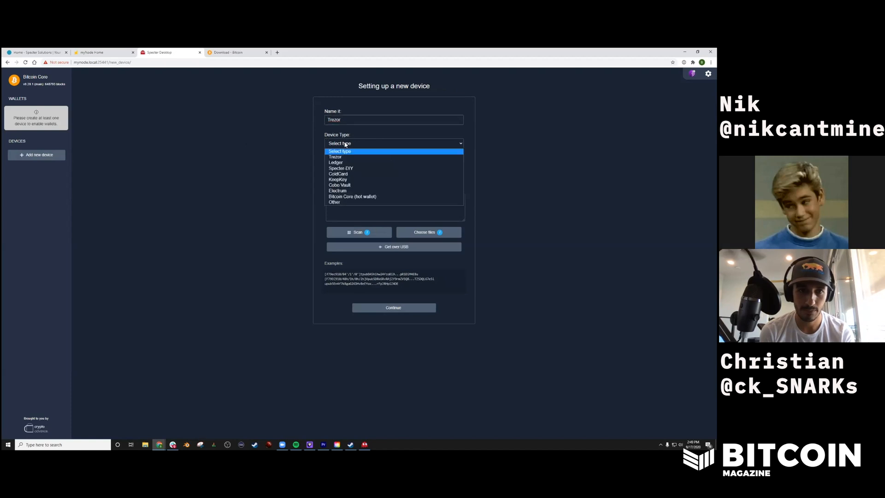
pyautogui.click(344, 157)
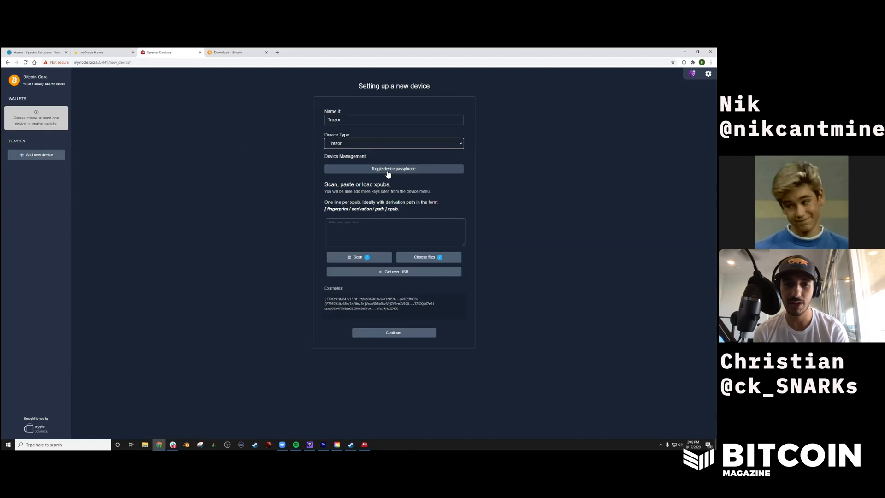
pyautogui.click(358, 144)
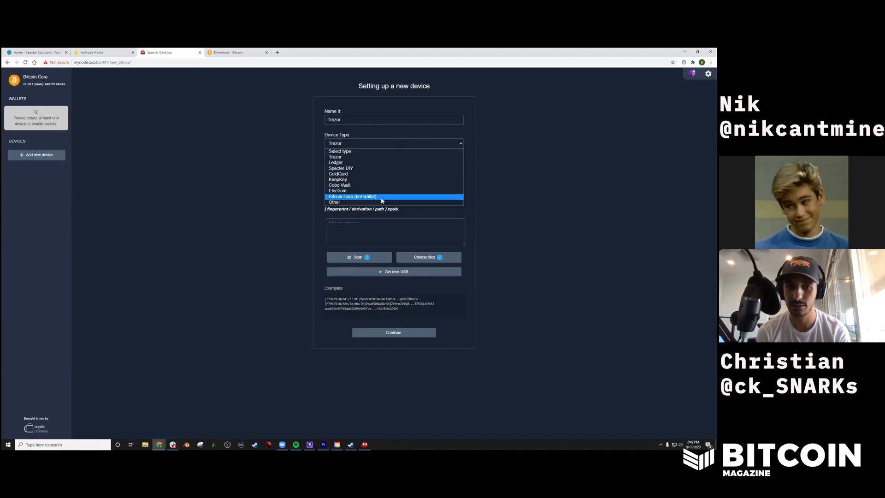
pyautogui.click(341, 157)
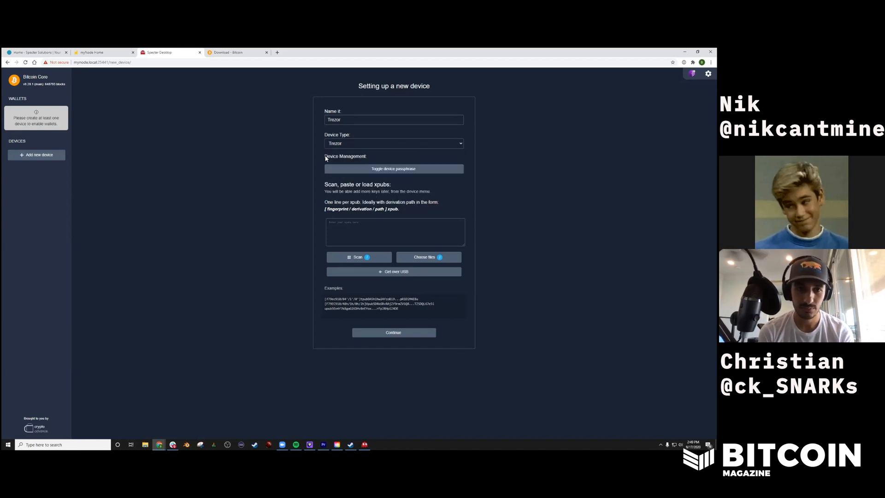
# - Toggle the device passphrase on the USB-connected Trezor, unlocking it with the device PIN
pyautogui.click(393, 169)
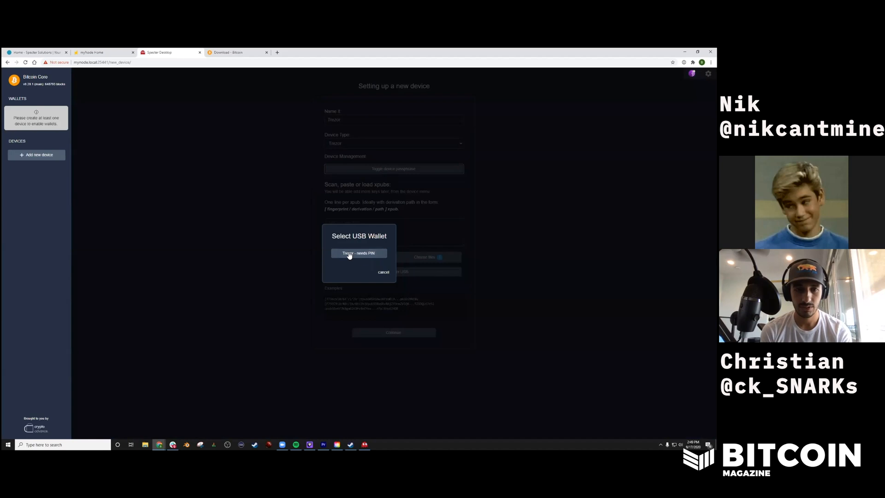
pyautogui.click(361, 254)
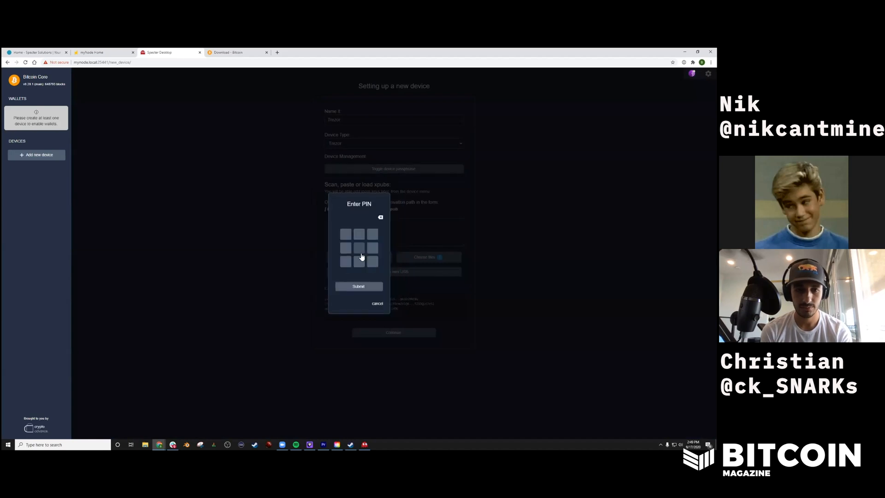
pyautogui.click(377, 262)
pyautogui.click(364, 287)
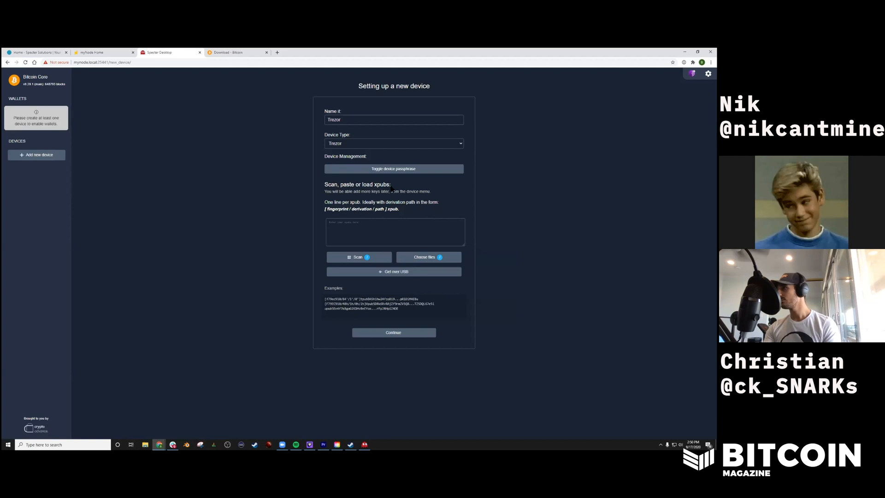
# - Deny the camera access requested for scanning and load the Trezor's xpubs over USB, entering the wallet passphrase
pyautogui.click(352, 260)
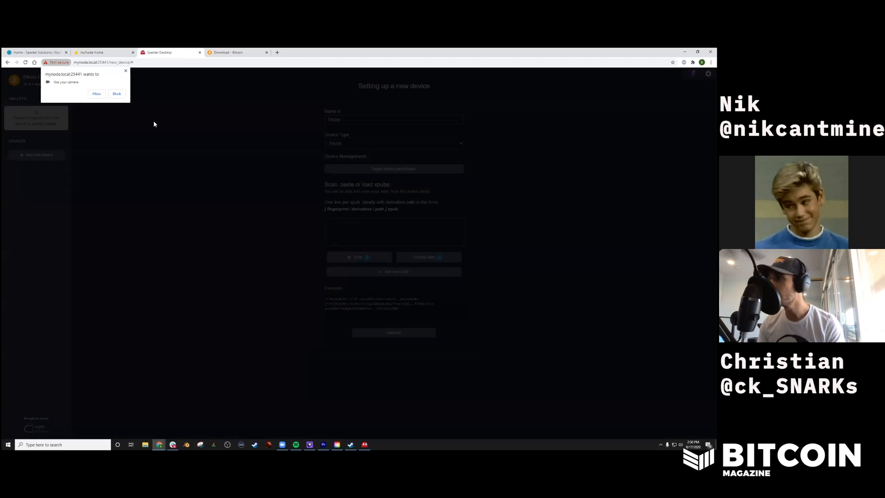
pyautogui.click(117, 94)
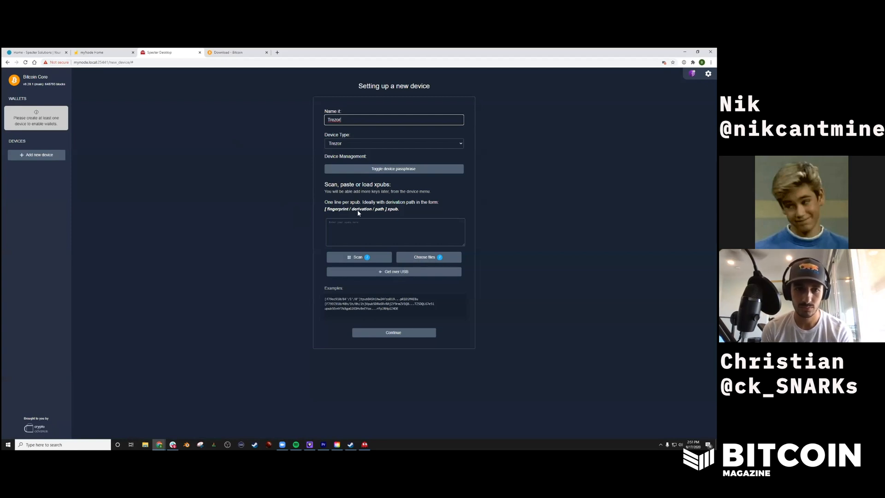
pyautogui.click(400, 275)
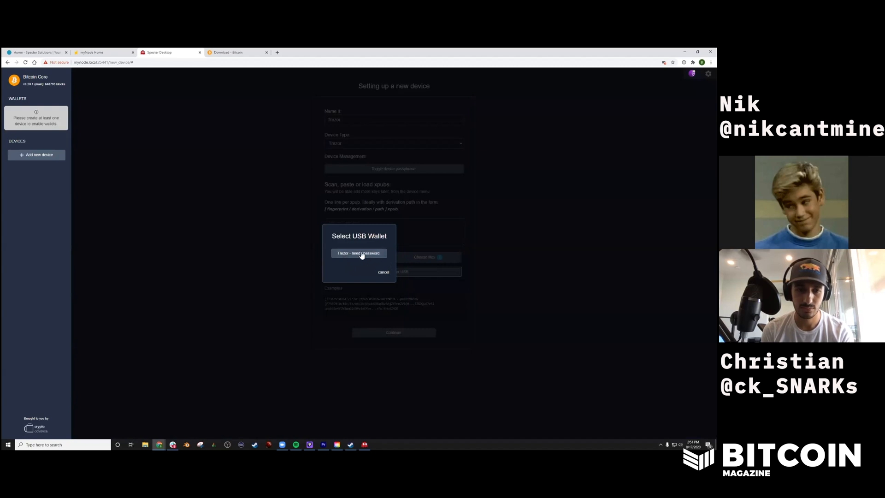
pyautogui.click(359, 255)
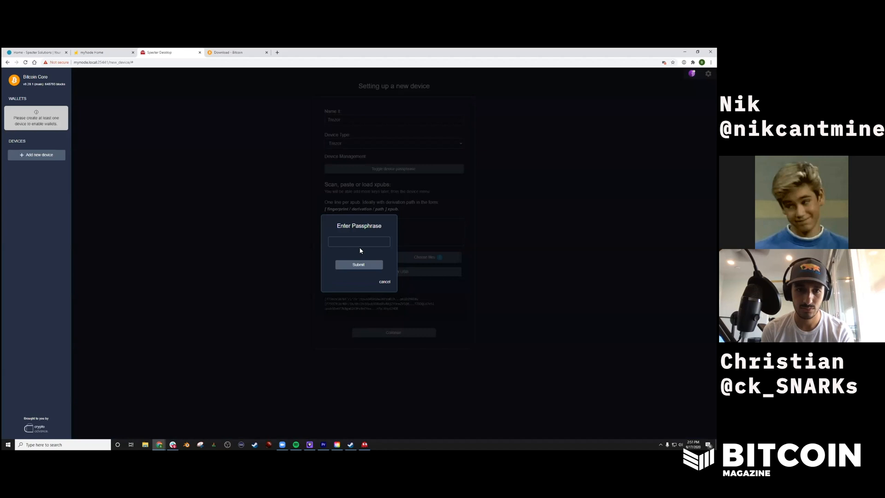
pyautogui.click(360, 245)
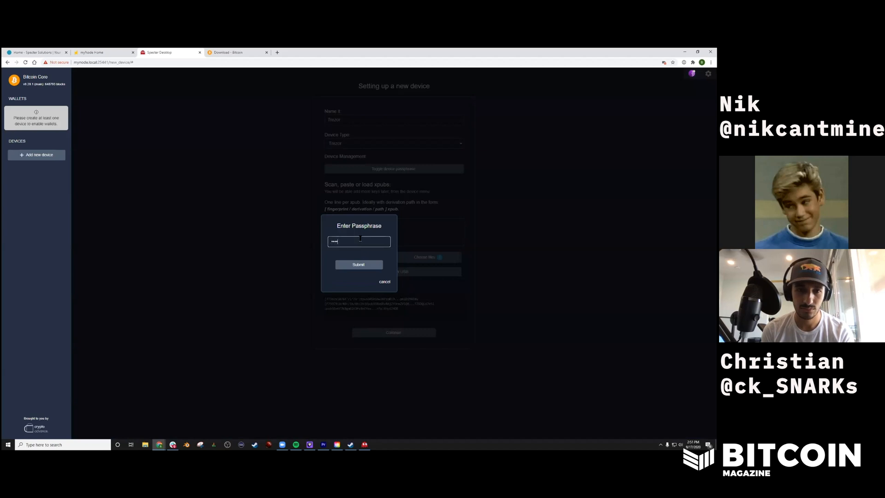
pyautogui.click(371, 265)
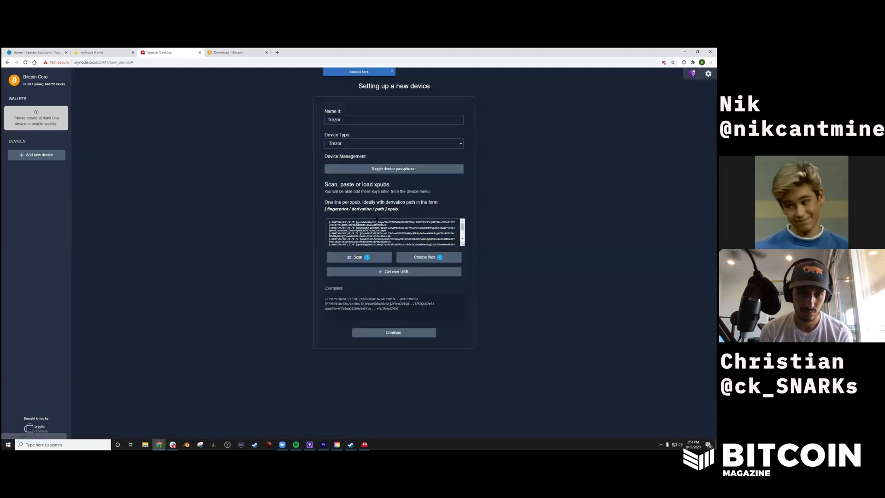
# - Review the imported xpubs and save the Trezor device
pyautogui.scroll(-3, 461, 232)
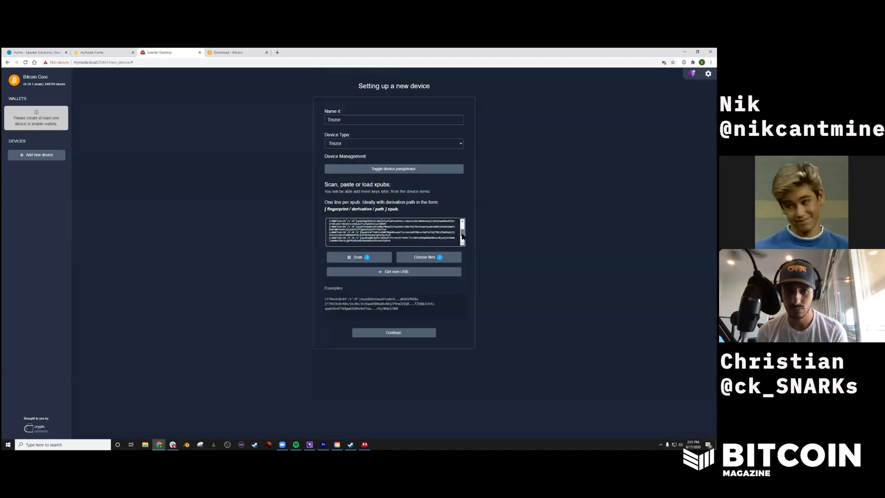
pyautogui.moveTo(462, 229); pyautogui.dragTo(461, 224)
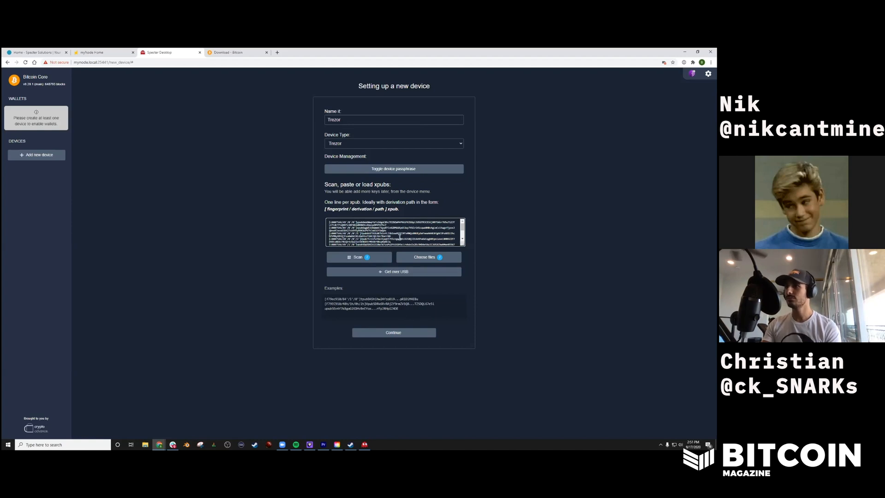
pyautogui.click(396, 334)
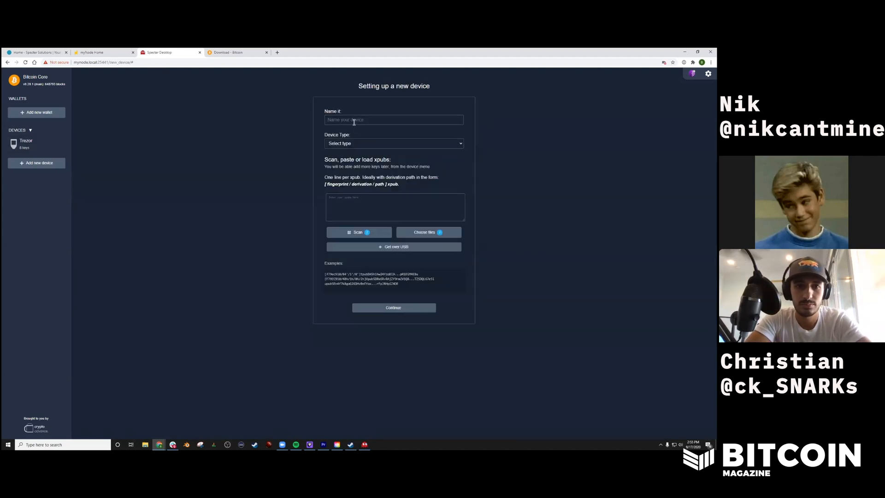
# - Add the USB-connected Ledger as a device named Ledger with type Ledger, importing its xpubs over USB
pyautogui.click(354, 123)
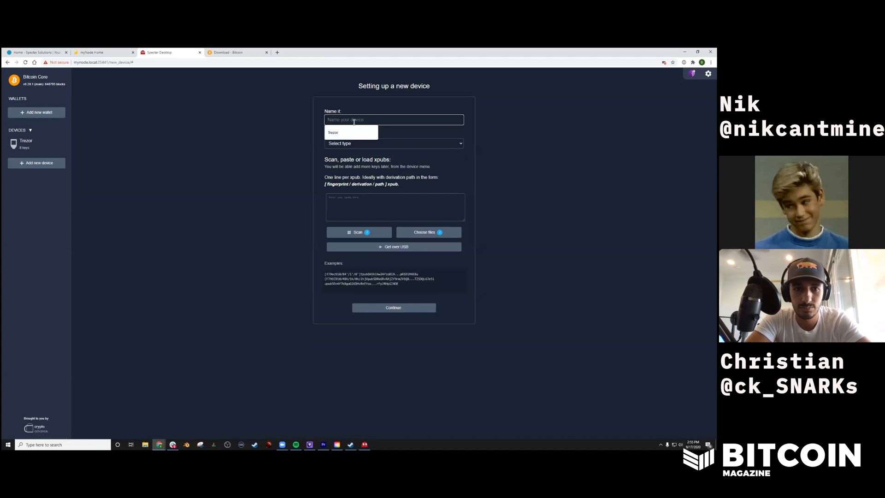
pyautogui.write('Ledger')
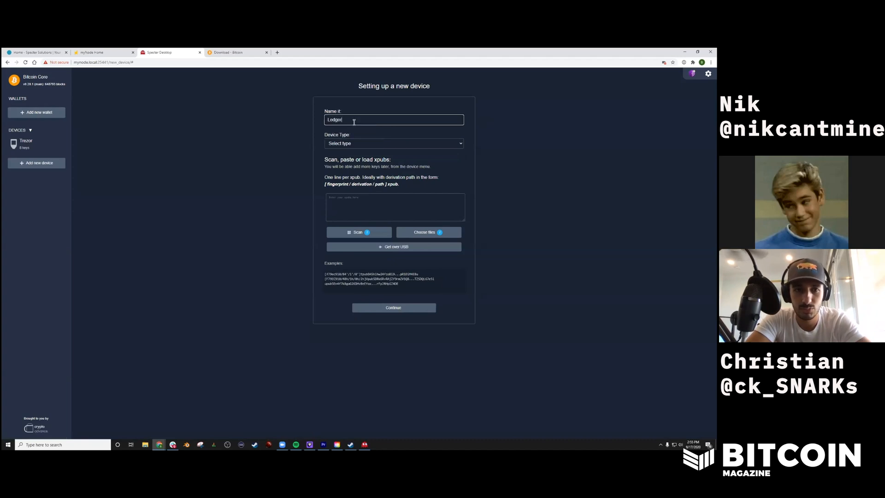
pyautogui.click(356, 144)
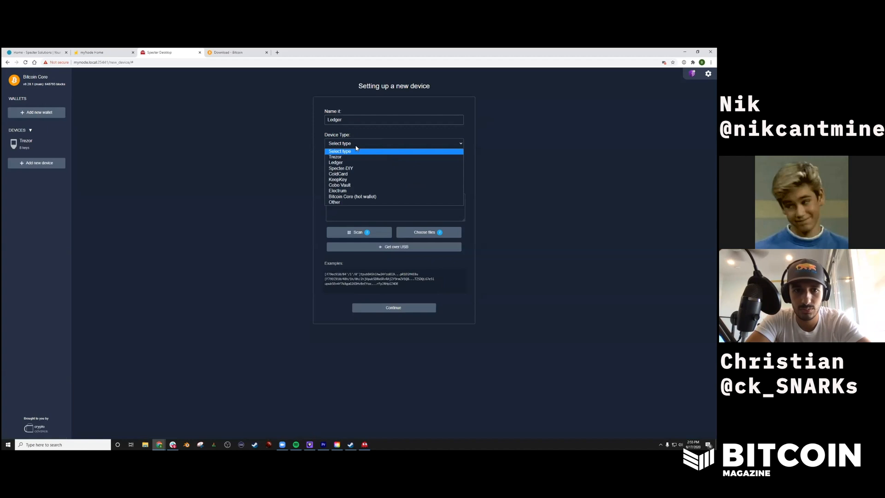
pyautogui.click(347, 163)
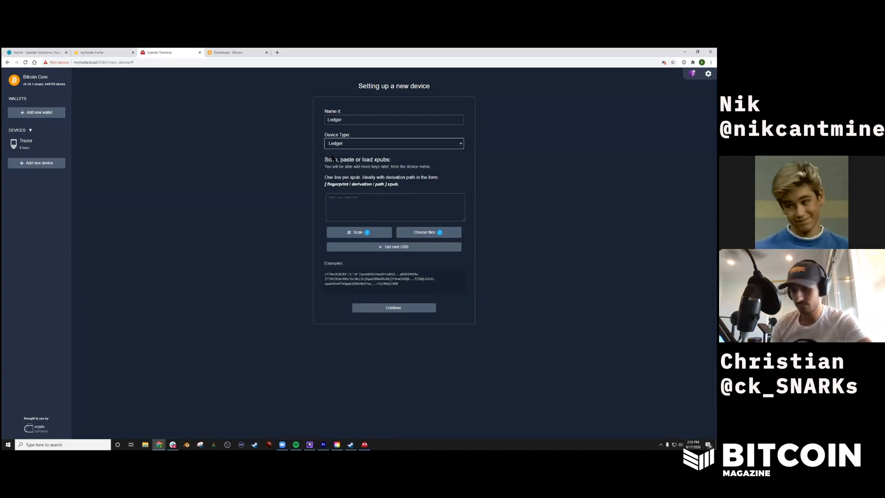
pyautogui.click(396, 247)
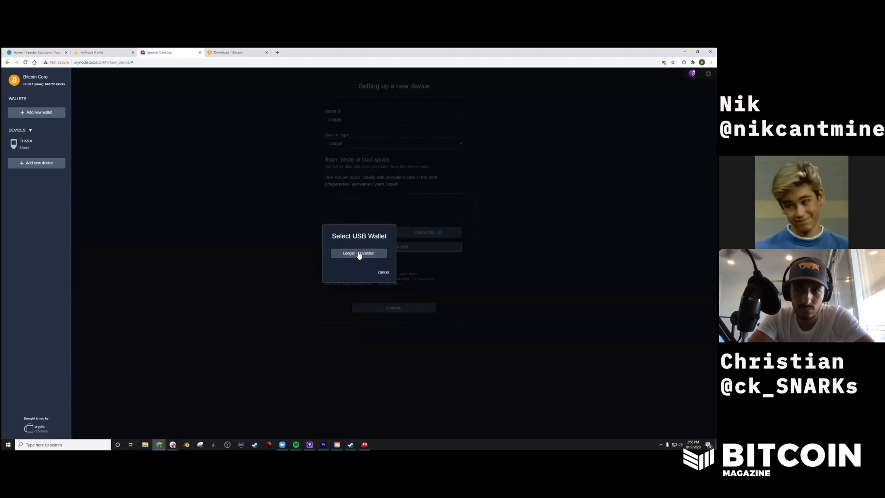
pyautogui.click(359, 253)
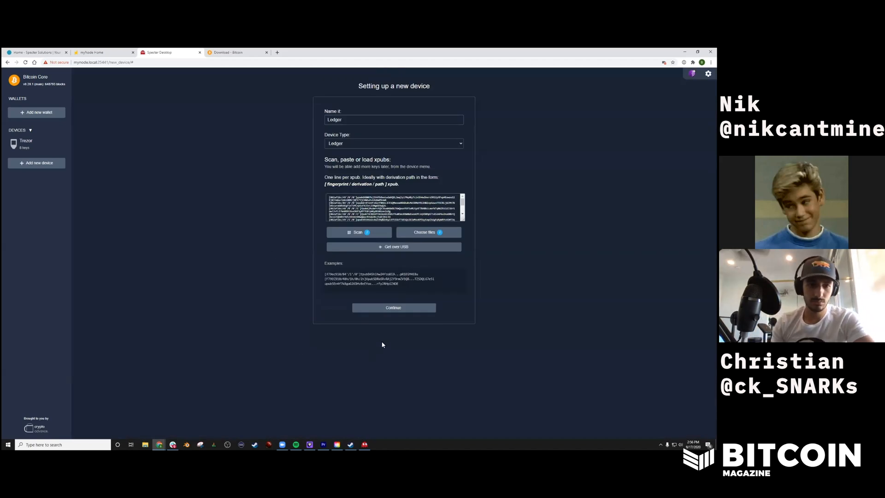
pyautogui.click(390, 308)
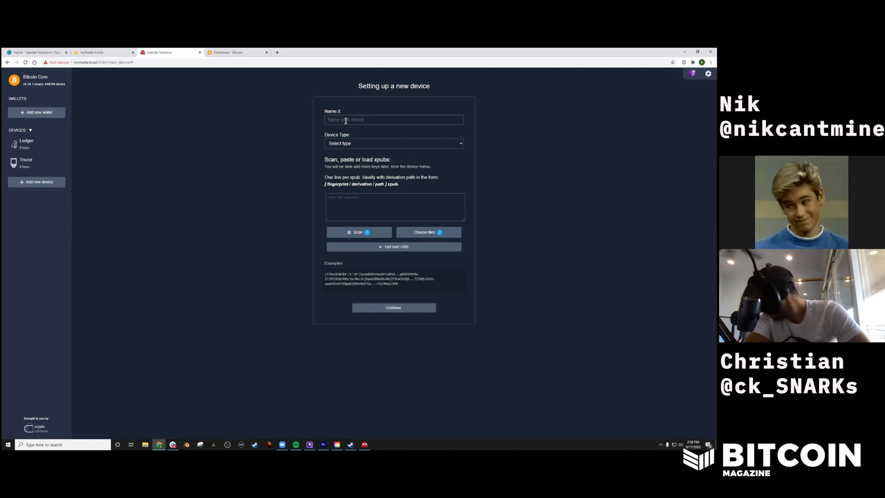
# - Add the USB-connected ColdCard as a device named ColdCard with type ColdCard, importing its xpubs over USB
pyautogui.click(345, 121)
pyautogui.write('C')
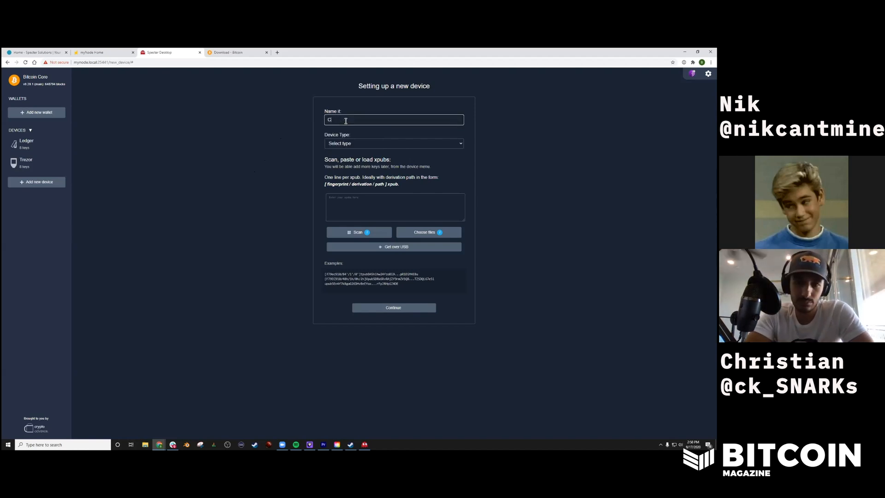
pyautogui.write('oldCard')
pyautogui.click(358, 143)
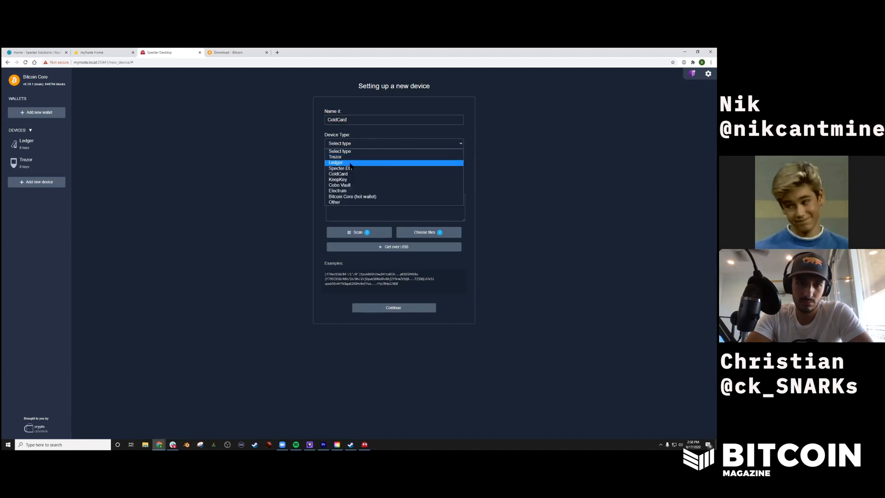
pyautogui.click(349, 174)
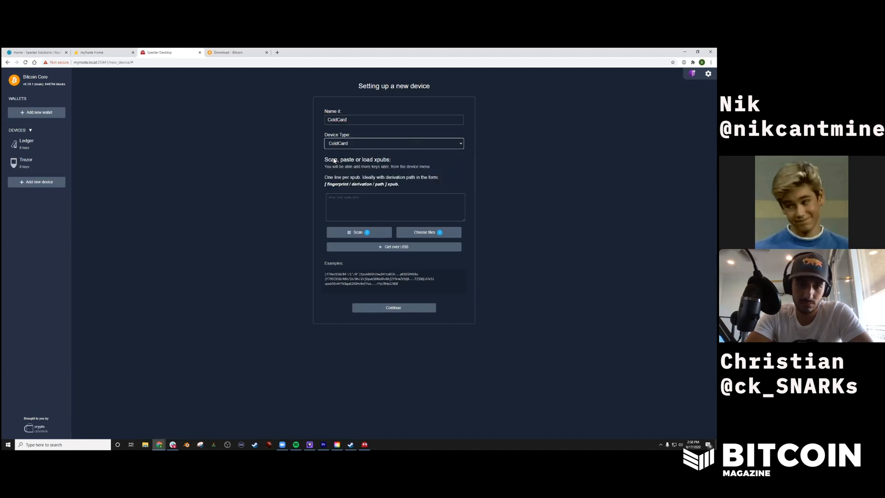
pyautogui.click(396, 248)
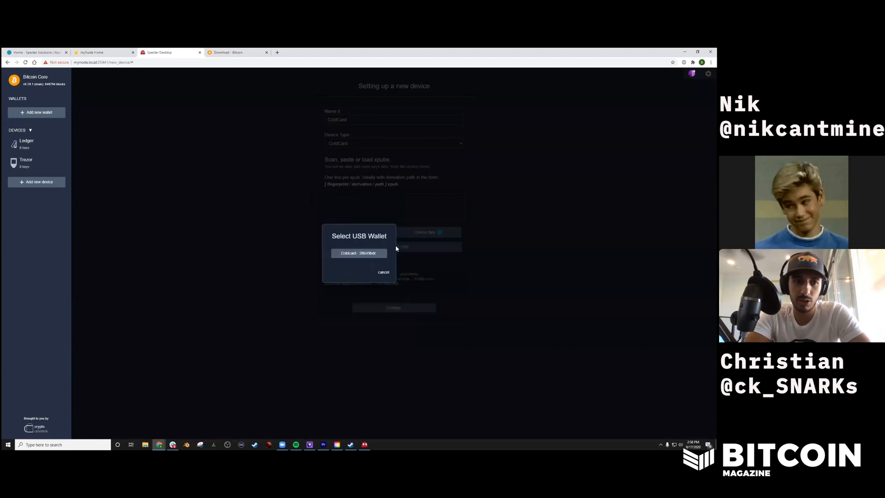
pyautogui.click(362, 254)
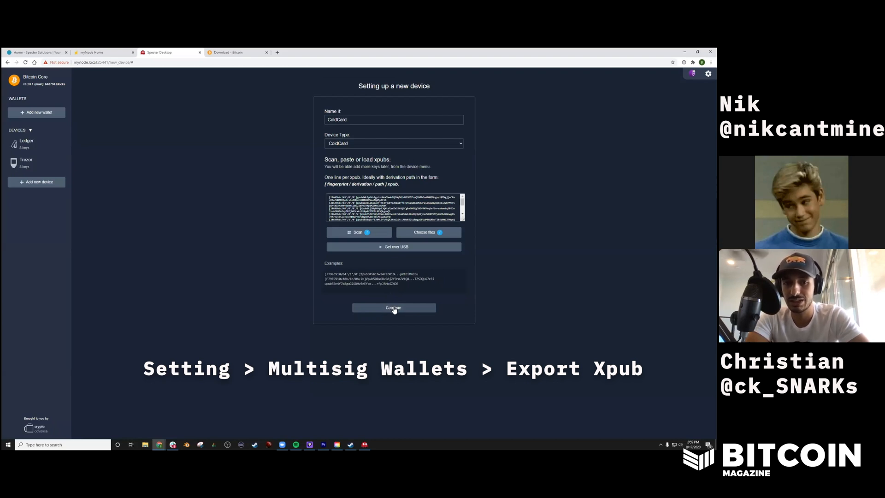
pyautogui.click(394, 309)
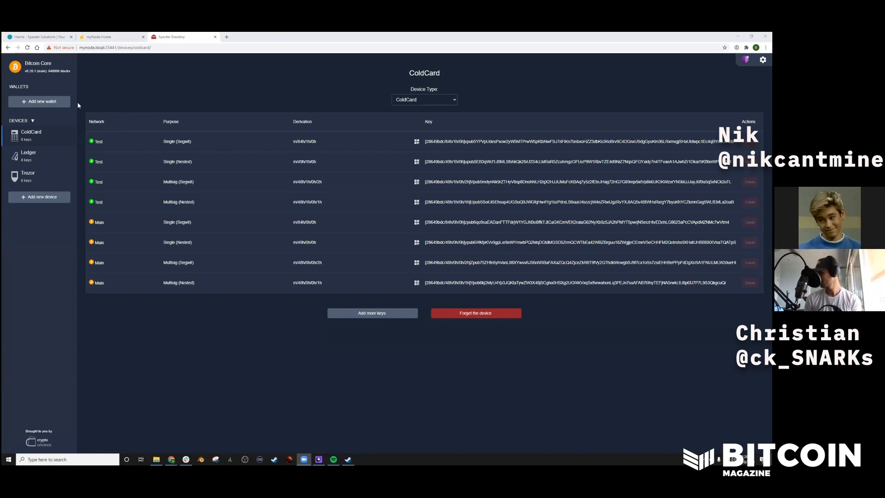
# - Create a 2-of-3 Segwit multisignature wallet named Multisig with ColdCard, Ledger and Trezor as cosigners
pyautogui.click(41, 103)
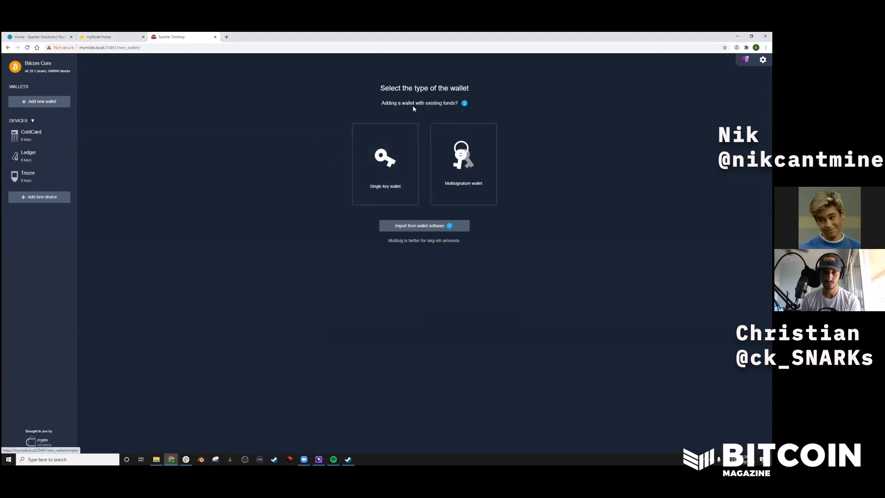
pyautogui.click(465, 160)
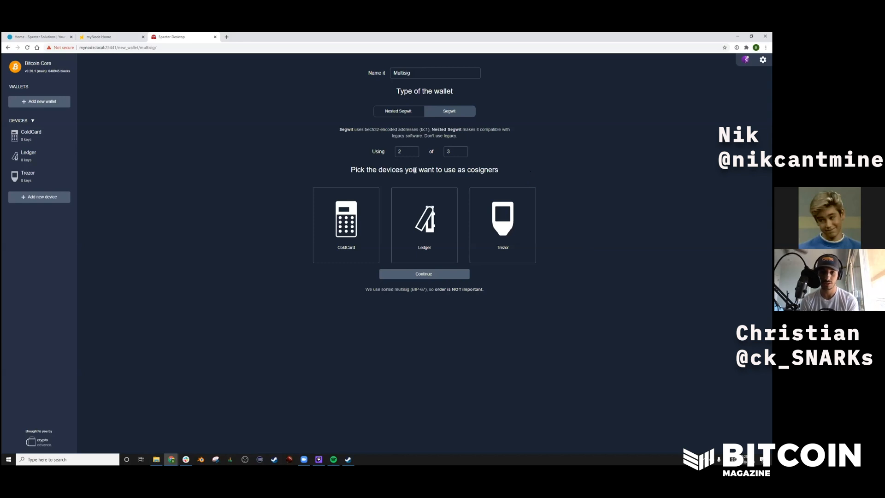
pyautogui.click(345, 210)
pyautogui.click(412, 210)
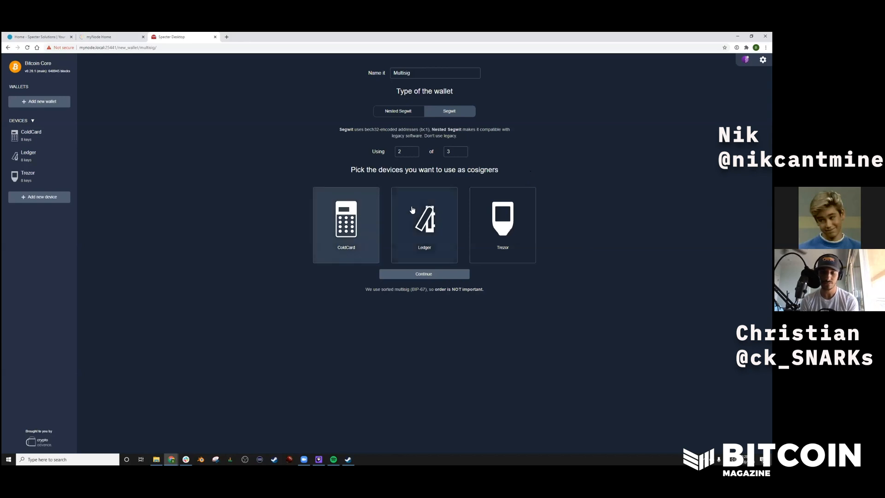
pyautogui.click(491, 197)
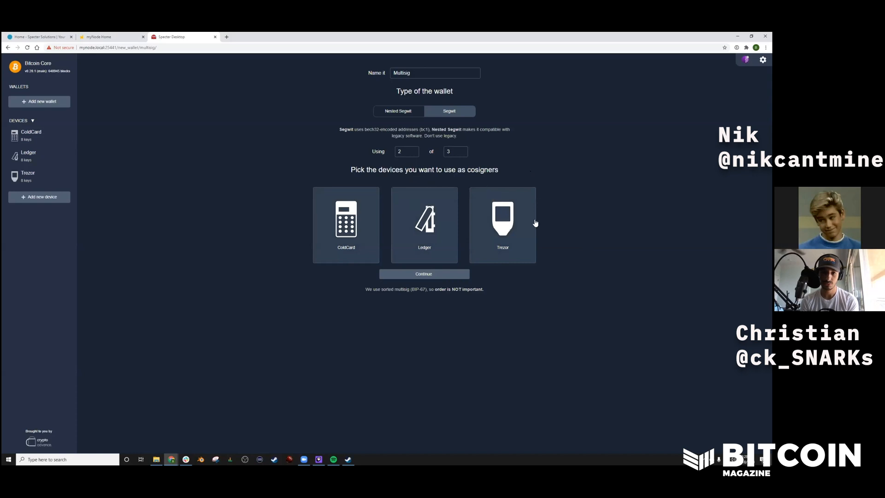
pyautogui.click(422, 274)
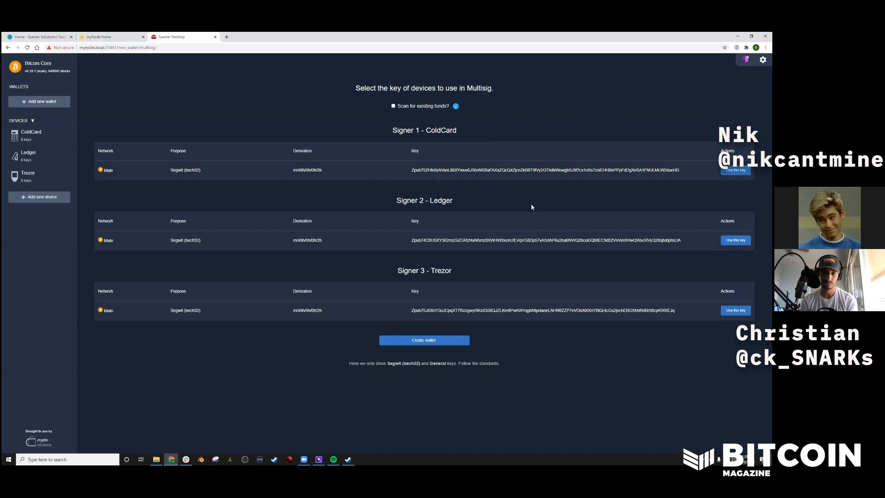
pyautogui.click(430, 341)
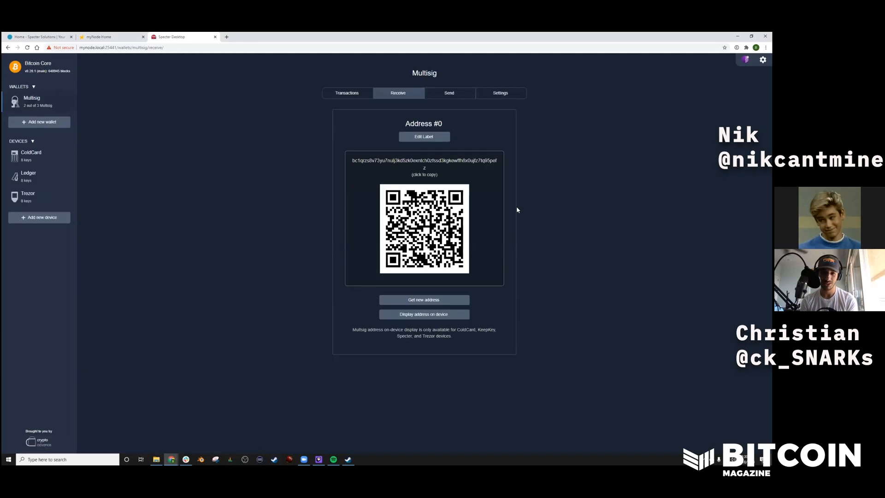
# - Look through the Multisig wallet's transactions, receiving address, transaction creation form, and keypool and export settings
pyautogui.click(353, 95)
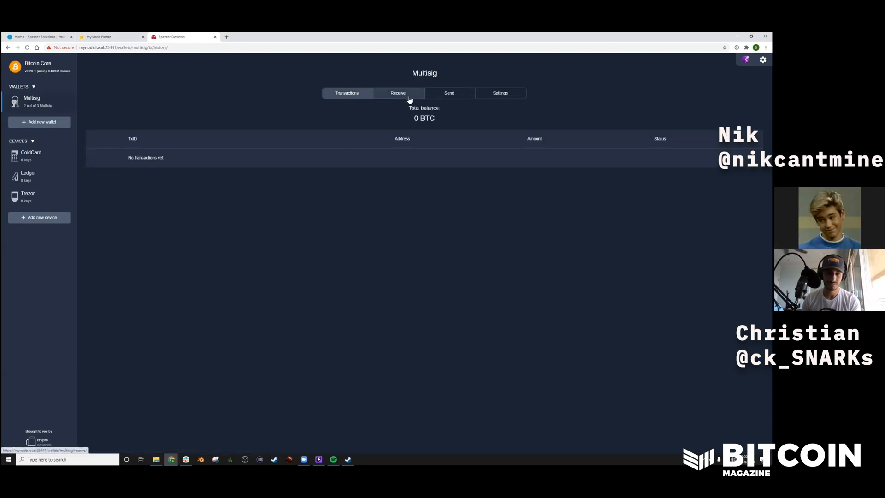
pyautogui.click(405, 96)
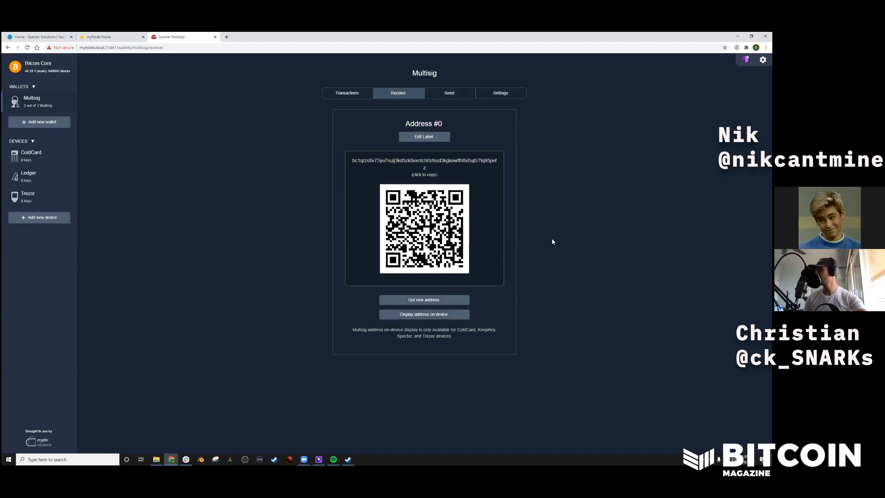
pyautogui.click(462, 97)
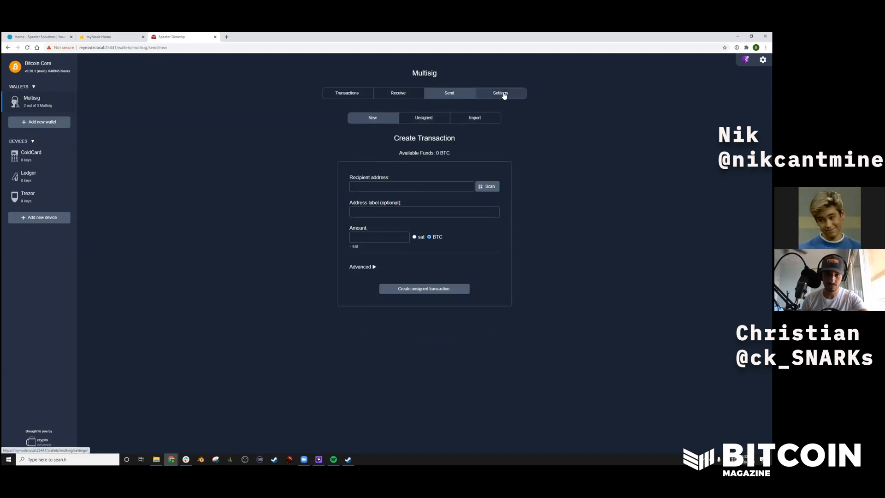
pyautogui.click(460, 98)
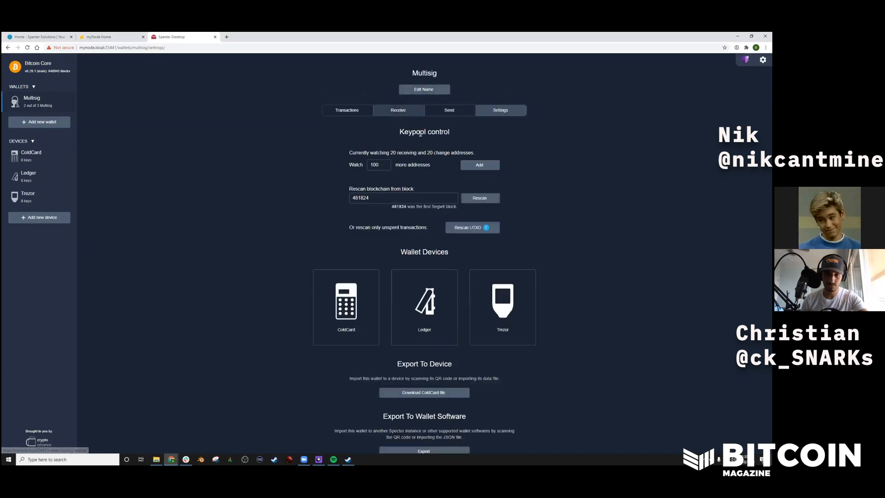
pyautogui.scroll(-1, 450, 147)
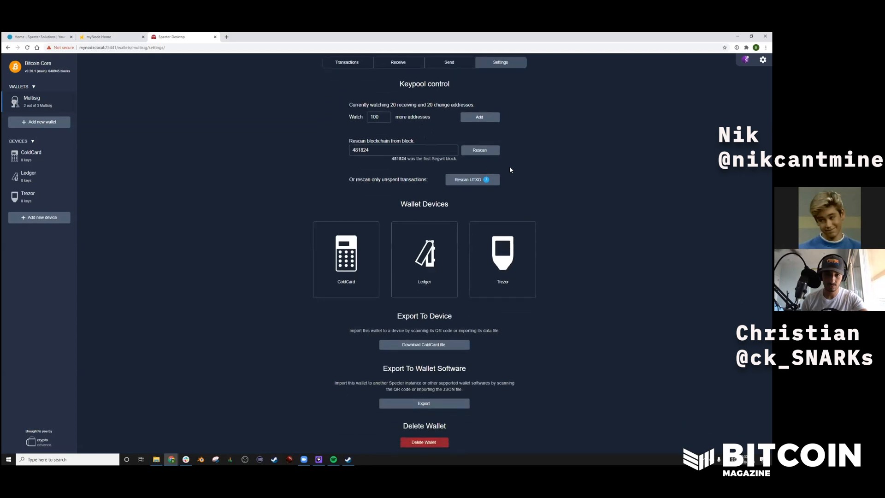
pyautogui.scroll(1, 510, 169)
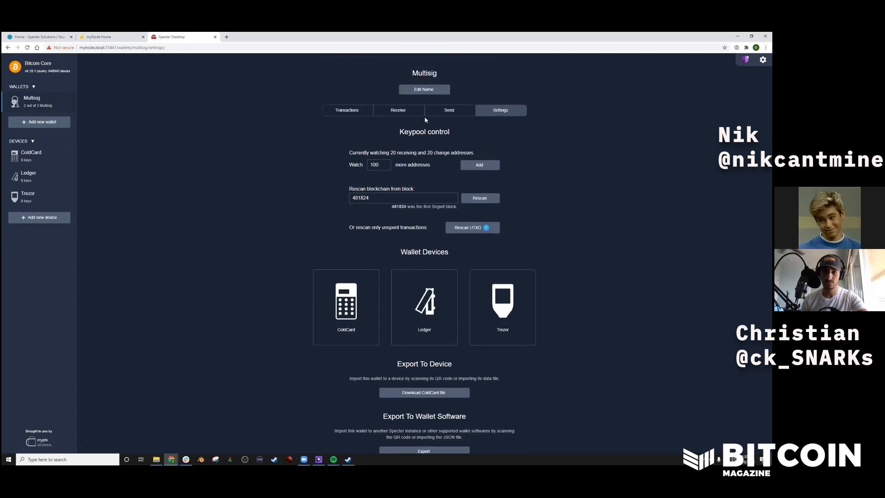
# - Label the Multisig wallet's receiving address #1 as Bitcoin Demo
pyautogui.click(413, 114)
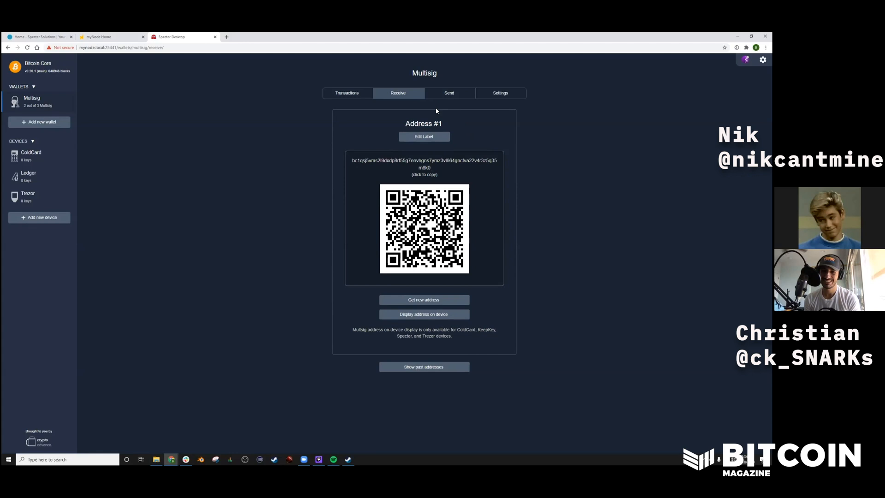
pyautogui.click(421, 138)
pyautogui.moveTo(443, 125); pyautogui.dragTo(406, 126)
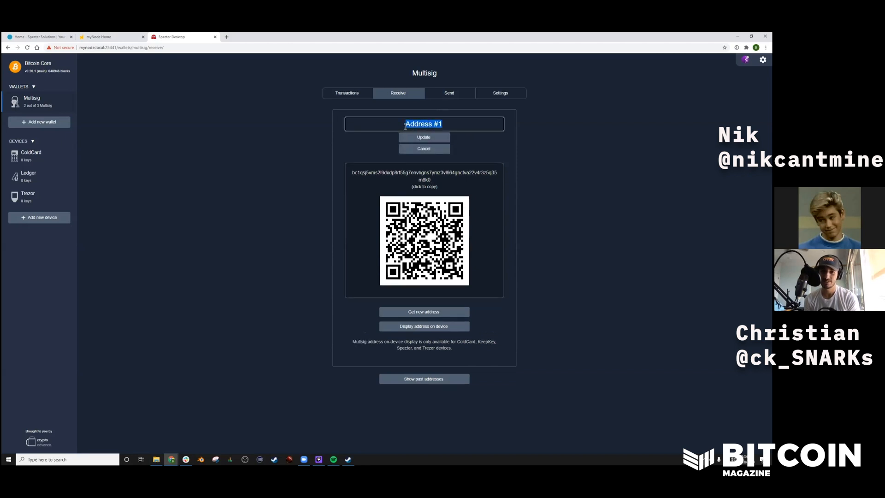
pyautogui.press('BackSpace')
pyautogui.write('Bitcoin Demo')
pyautogui.click(425, 141)
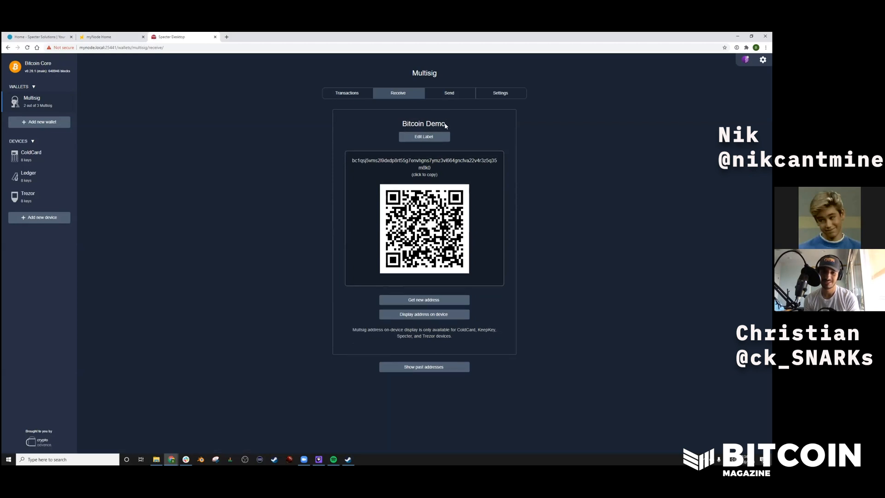
pyautogui.moveTo(440, 126); pyautogui.dragTo(401, 126)
pyautogui.click(450, 118)
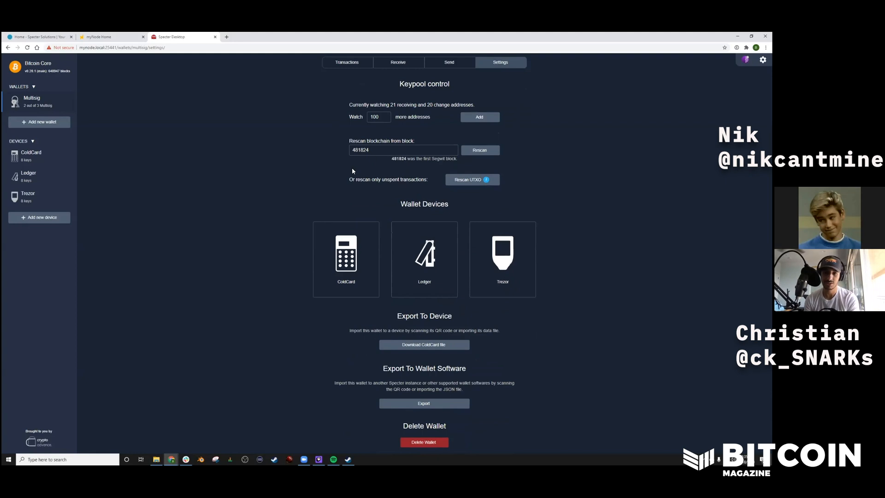
# - Start a rescan of only the unspent transactions for the Multisig wallet and review its settings
pyautogui.click(495, 179)
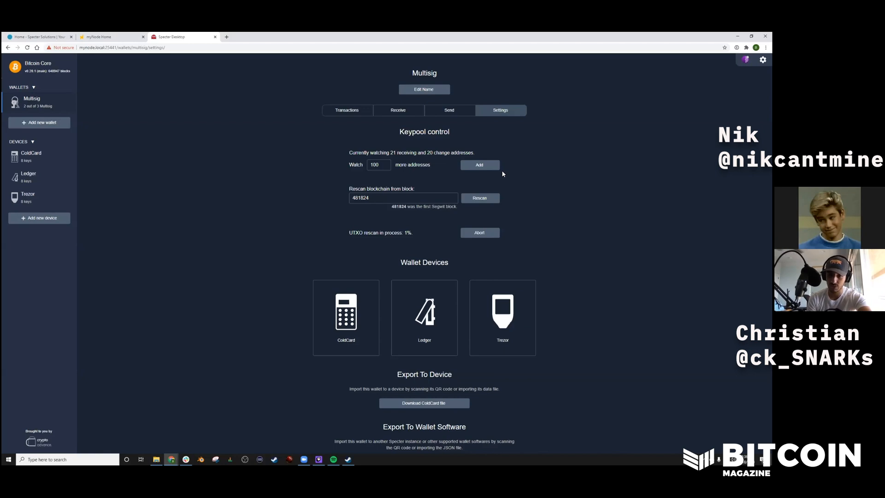
pyautogui.scroll(-1, 504, 218)
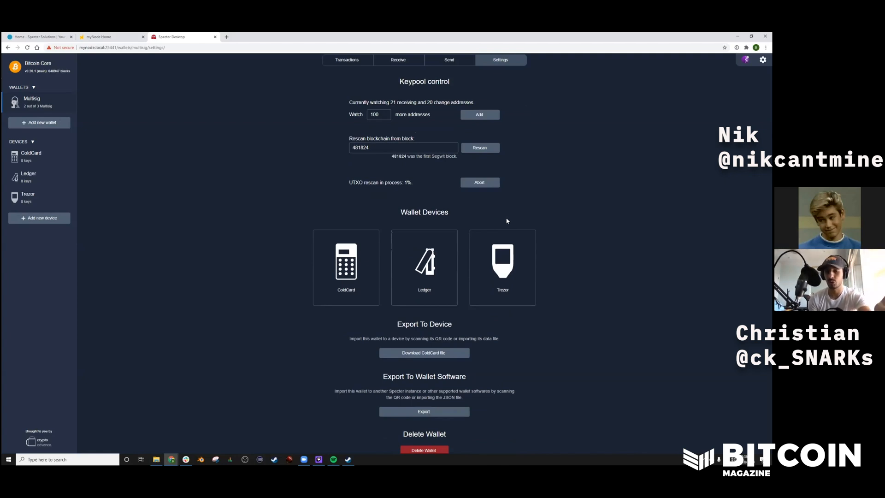
pyautogui.scroll(-1, 560, 226)
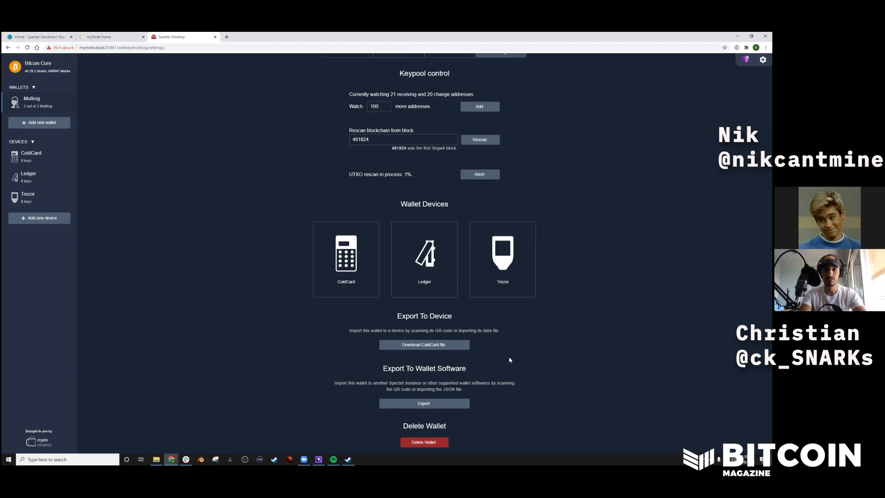
pyautogui.scroll(2, 511, 355)
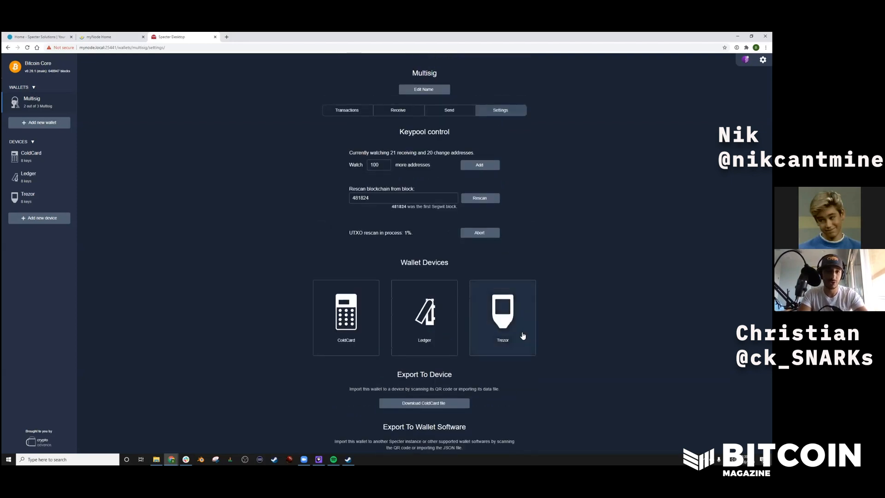
# - Check the Multisig wallet's transaction history and view the Bitcoin Core node information
pyautogui.click(369, 110)
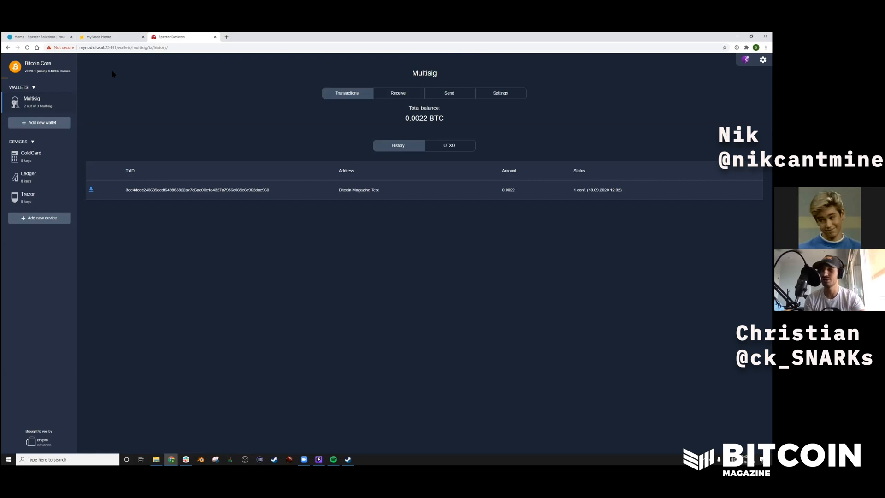
pyautogui.click(38, 67)
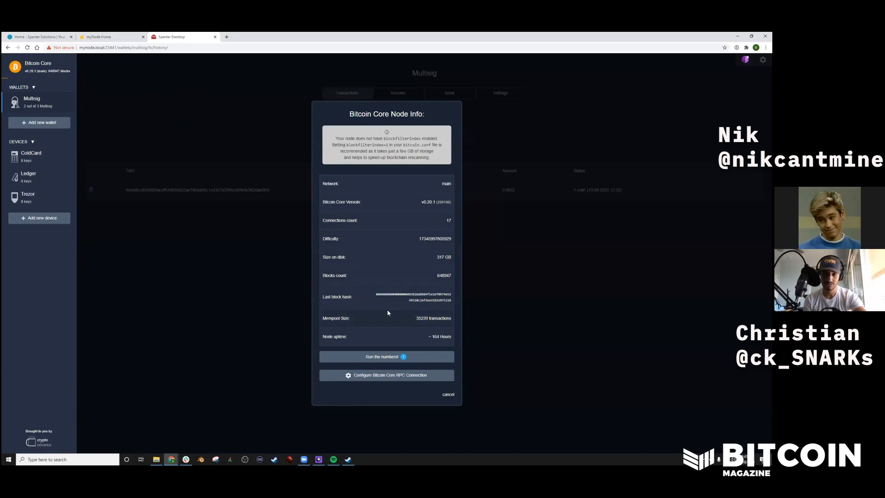
# - Run the numbers to check the total Bitcoin supply, close the node information, and view the Multisig wallet's transaction history
pyautogui.click(390, 357)
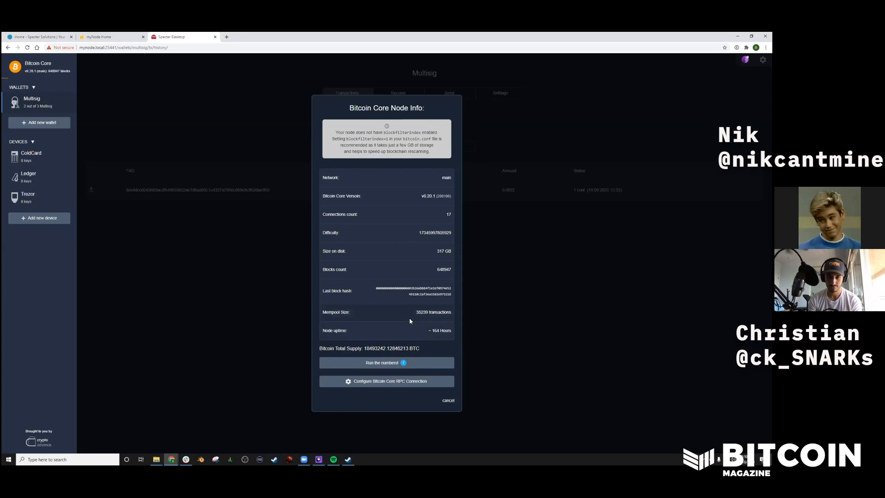
pyautogui.click(448, 400)
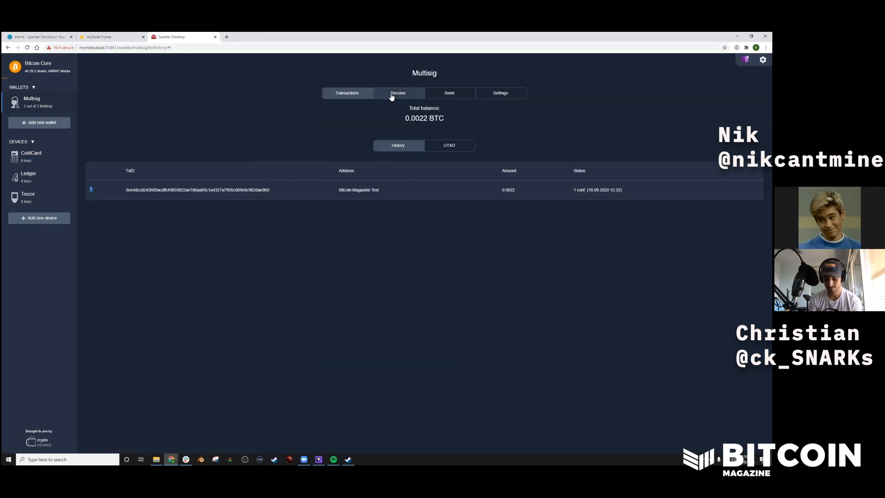
pyautogui.click(364, 97)
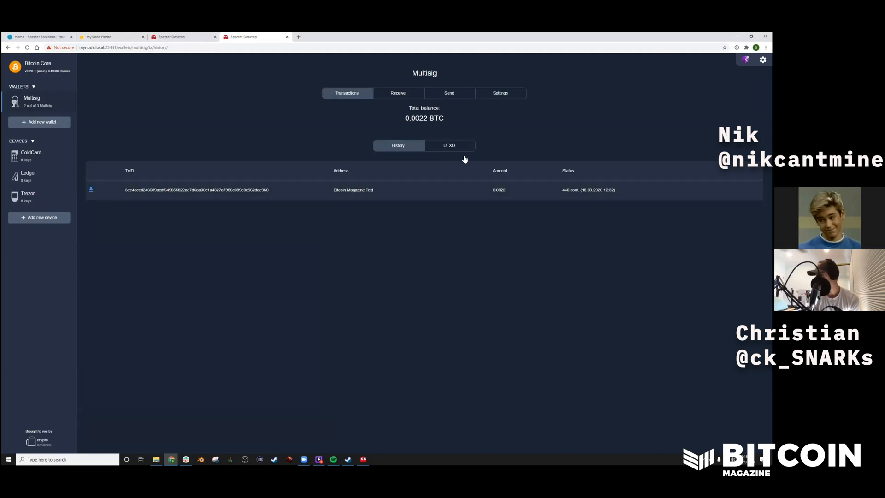
# - Start a new transaction from the Multisig wallet to the previously used recipient address and label that address Bitcoin Demo
pyautogui.click(448, 94)
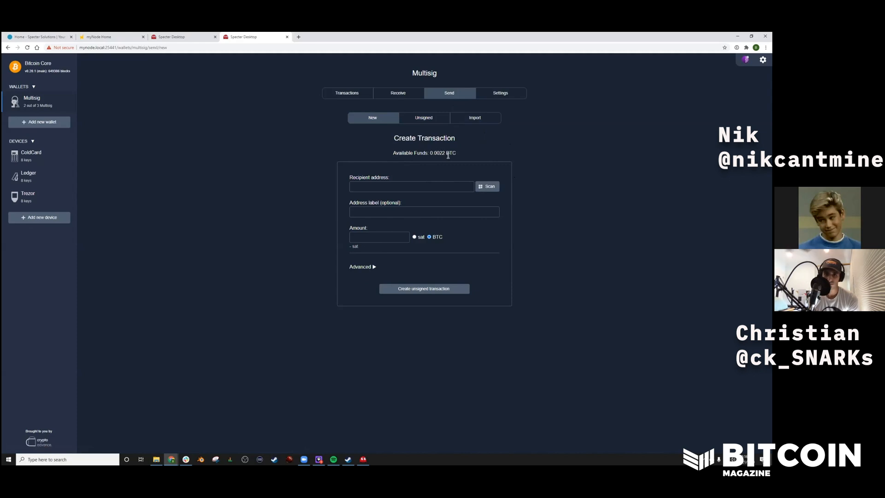
pyautogui.click(402, 187)
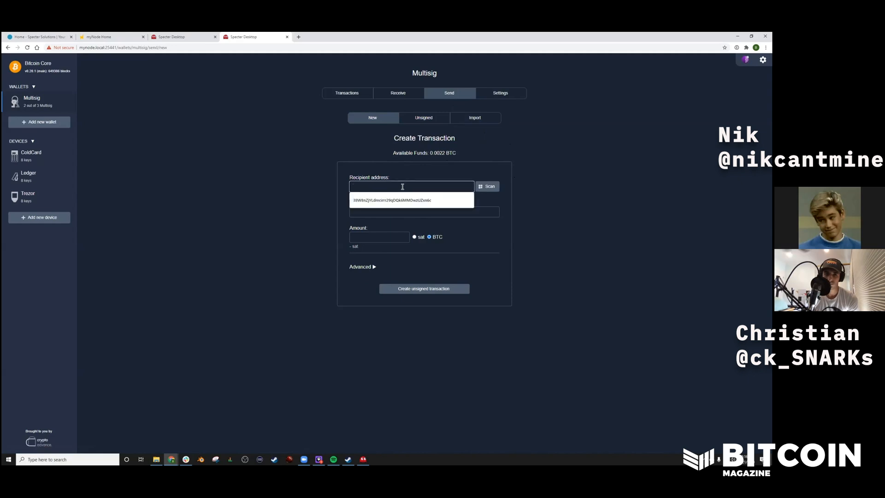
pyautogui.click(403, 200)
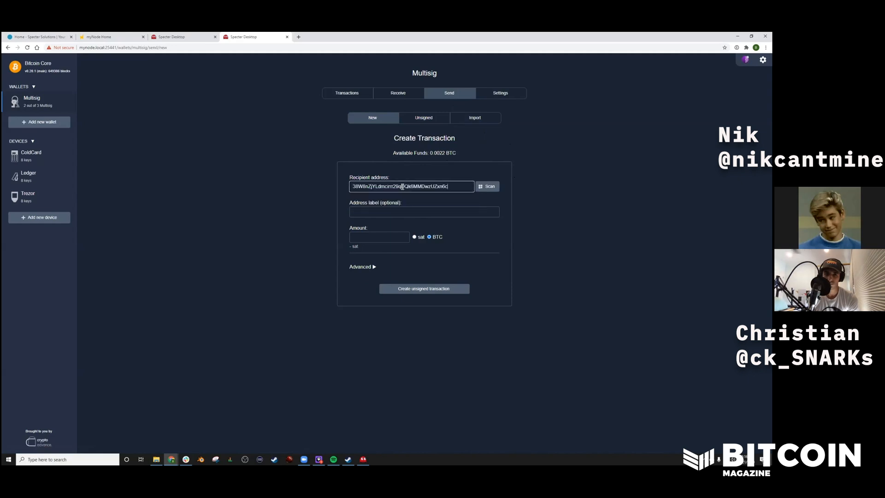
pyautogui.click(391, 213)
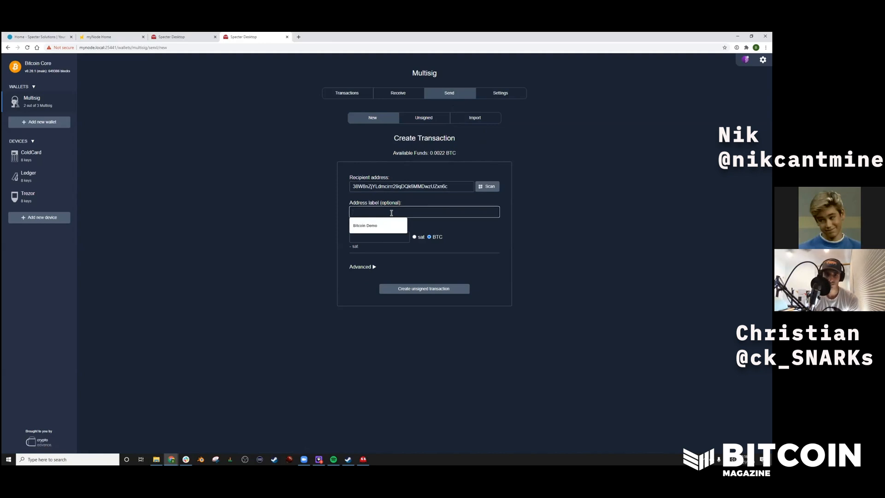
pyautogui.write('coin Demo')
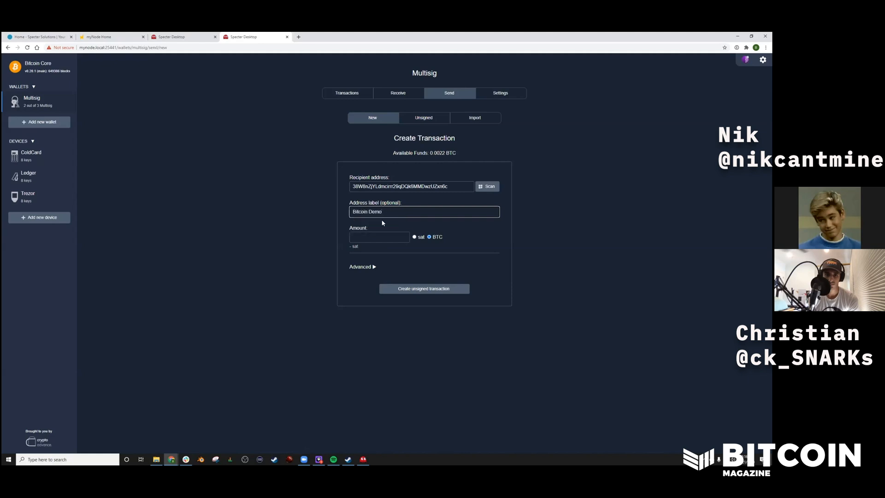
pyautogui.click(364, 236)
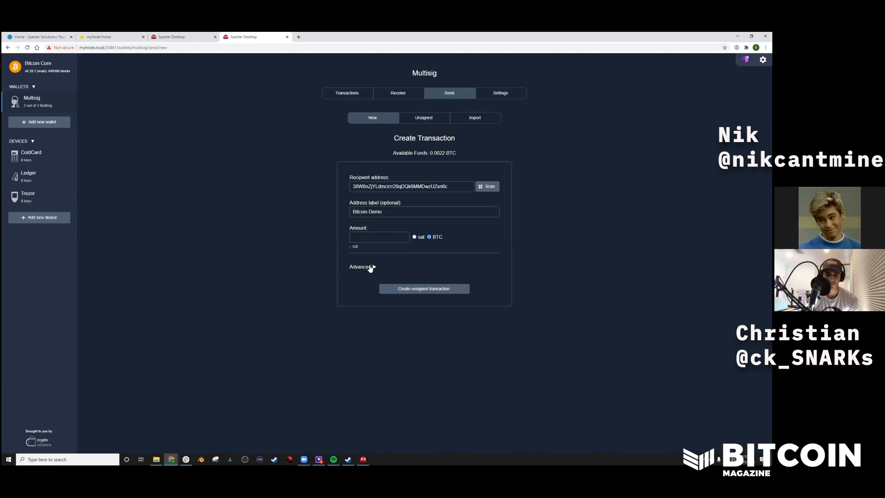
# - In the transaction's advanced options, subtract fees from the amount and set a manual fee rate of 1 sat/B
pyautogui.click(371, 267)
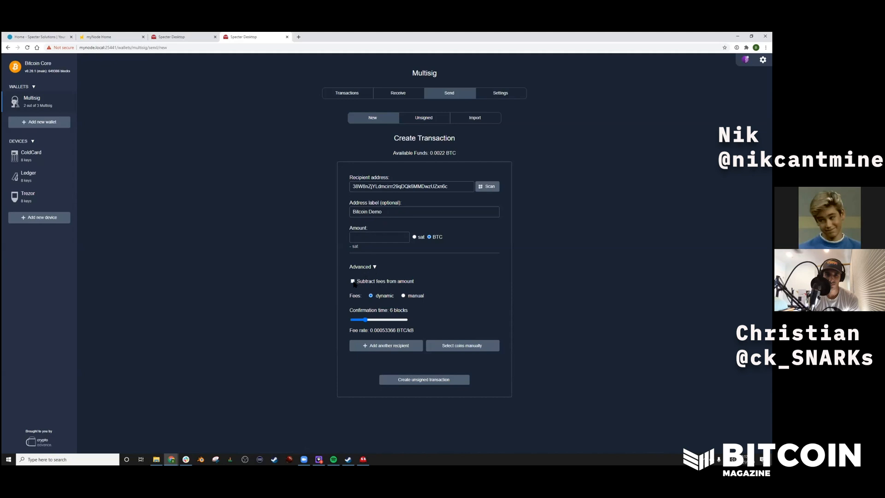
pyautogui.click(353, 281)
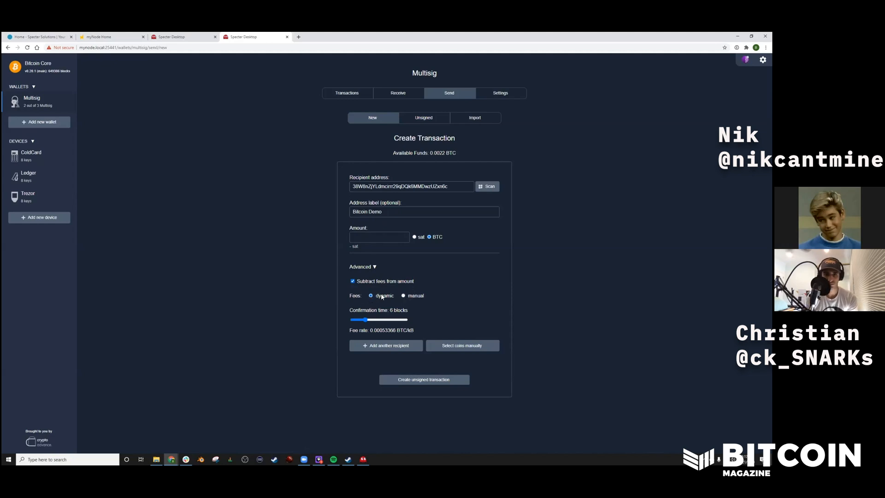
pyautogui.click(403, 296)
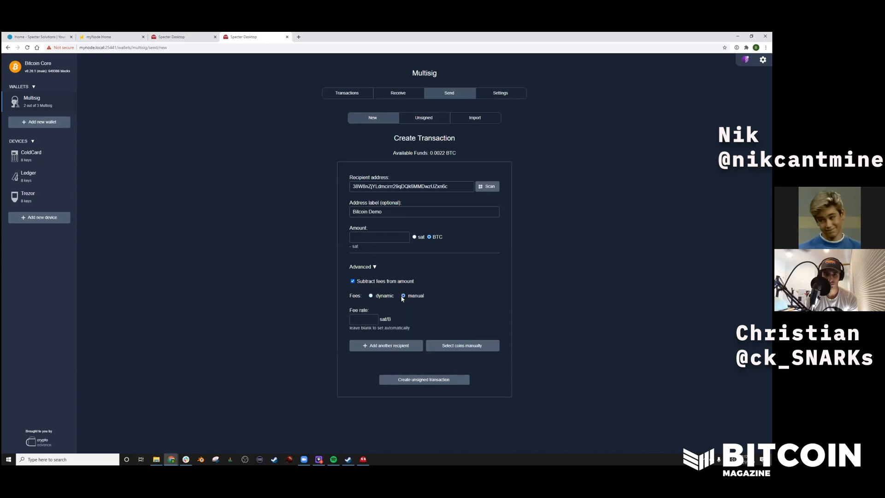
pyautogui.click(363, 317)
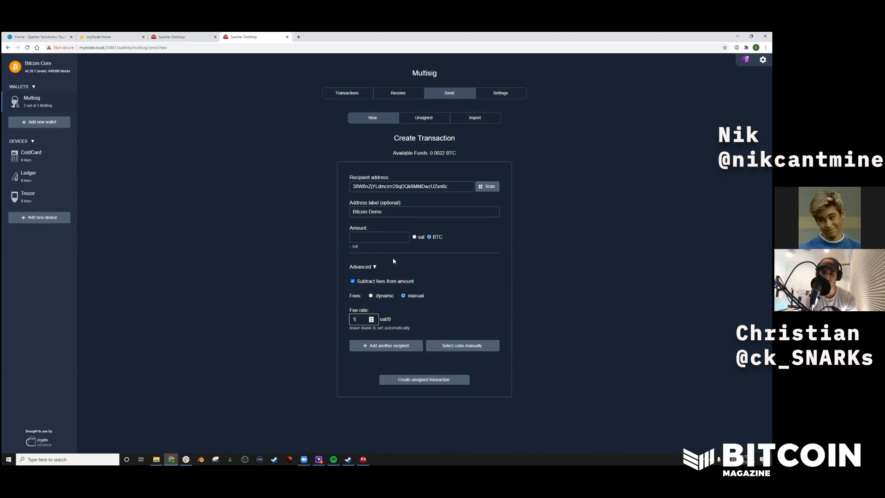
# - Set the amount to .0022 BTC and create the unsigned transaction
pyautogui.click(370, 237)
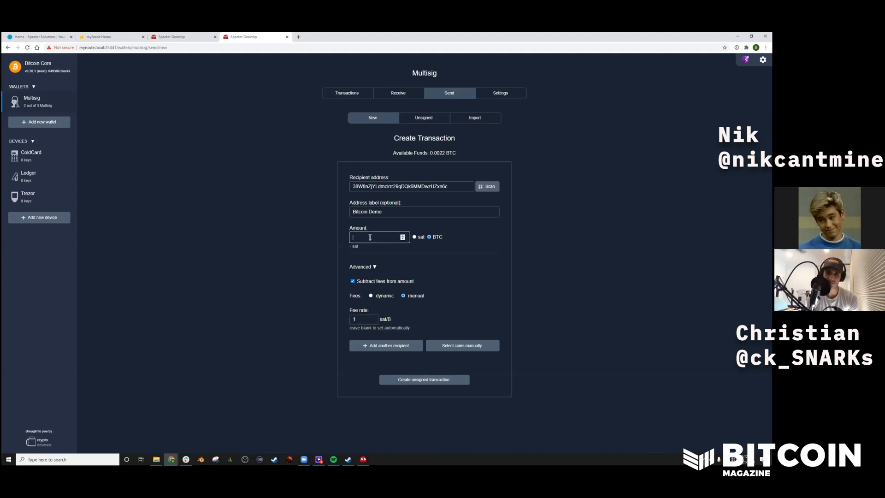
pyautogui.write('.0022')
pyautogui.click(358, 248)
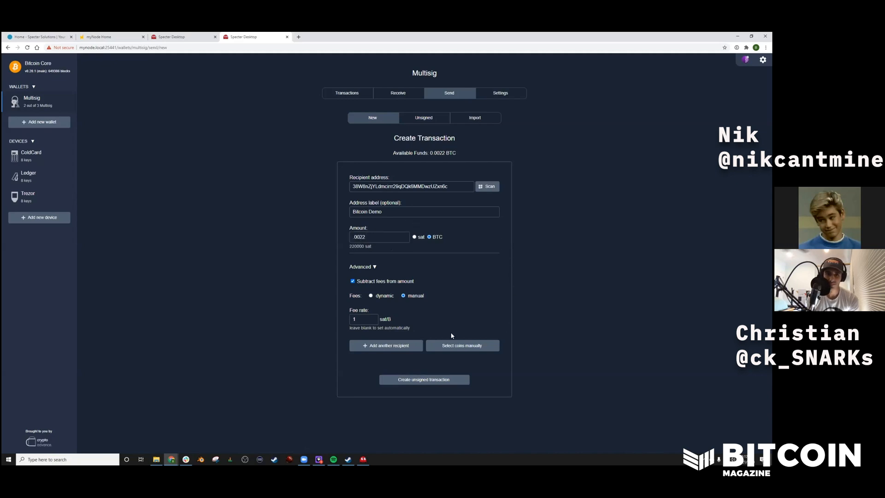
pyautogui.click(423, 381)
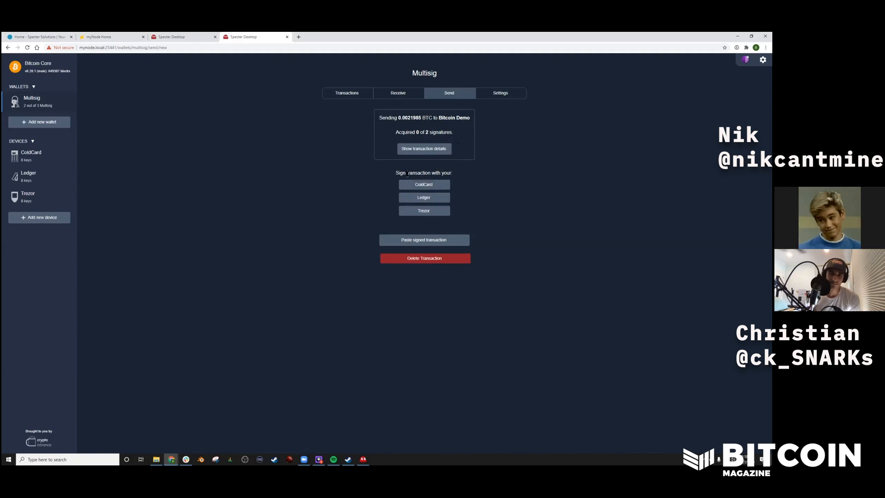
# - Sign the transaction with the ColdCard via USB (HWI)
pyautogui.click(430, 184)
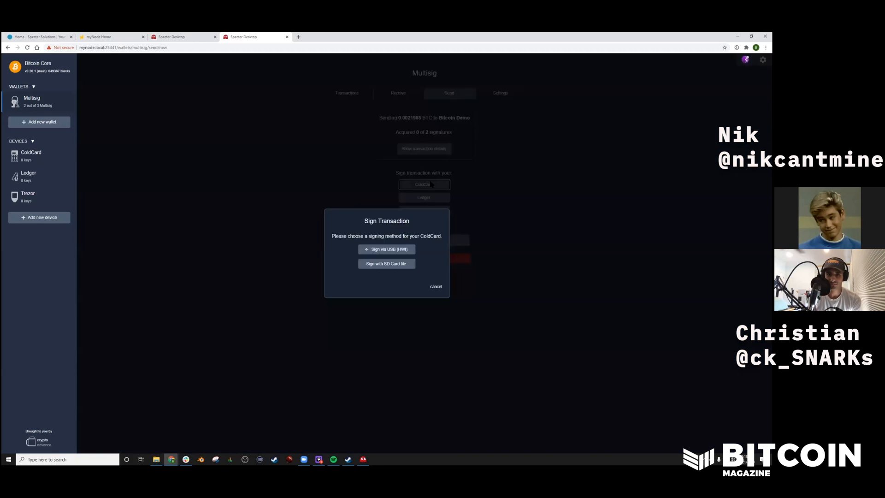
pyautogui.click(387, 249)
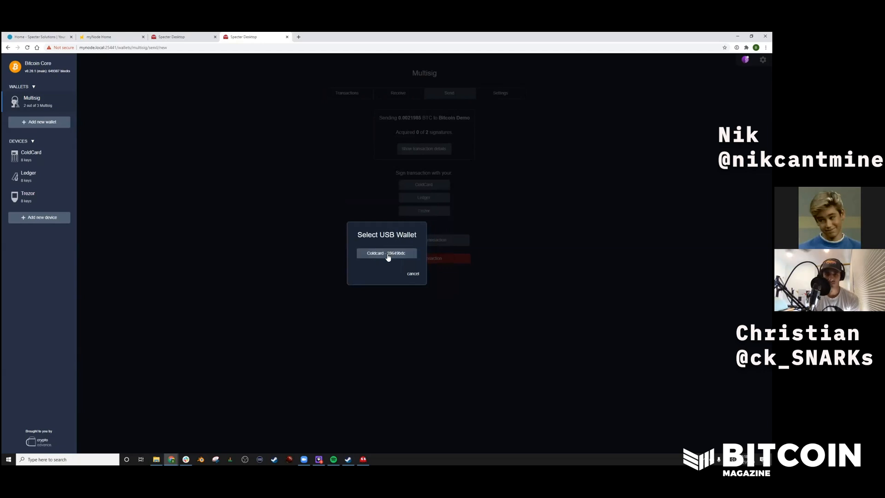
pyautogui.click(387, 255)
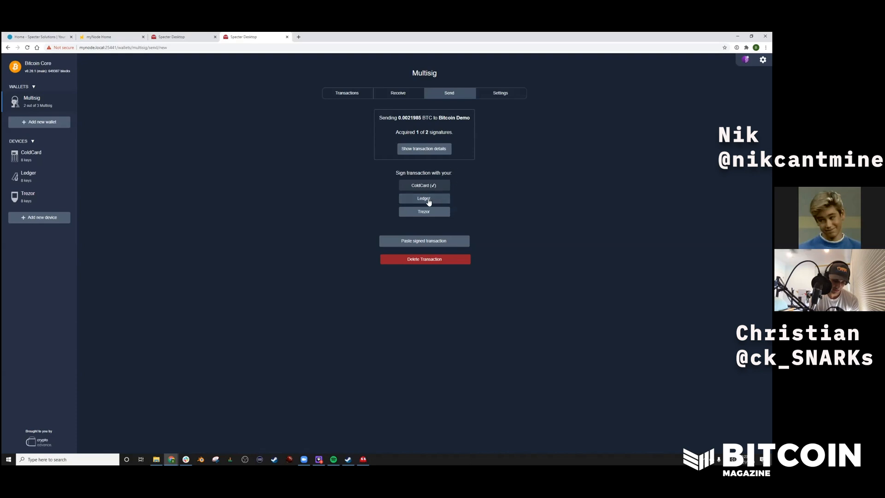
# - Sign the transaction with the Ledger via USB (HWI) and send it through the node
pyautogui.click(427, 204)
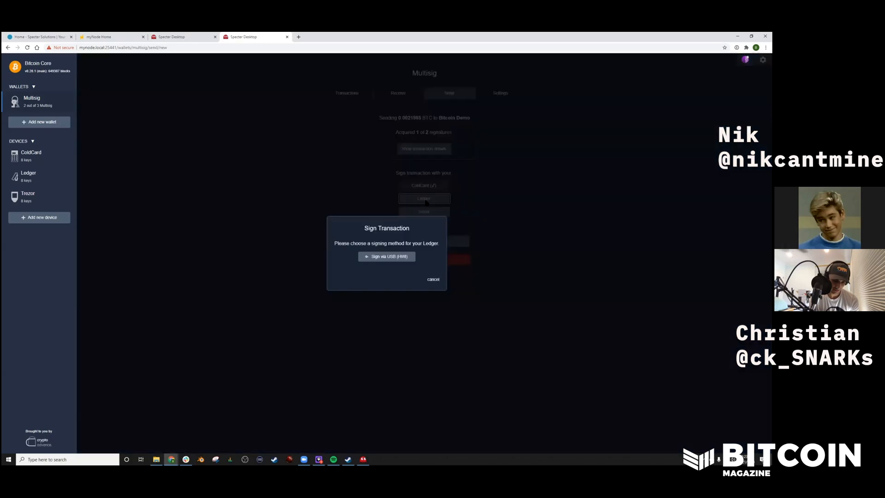
pyautogui.click(392, 257)
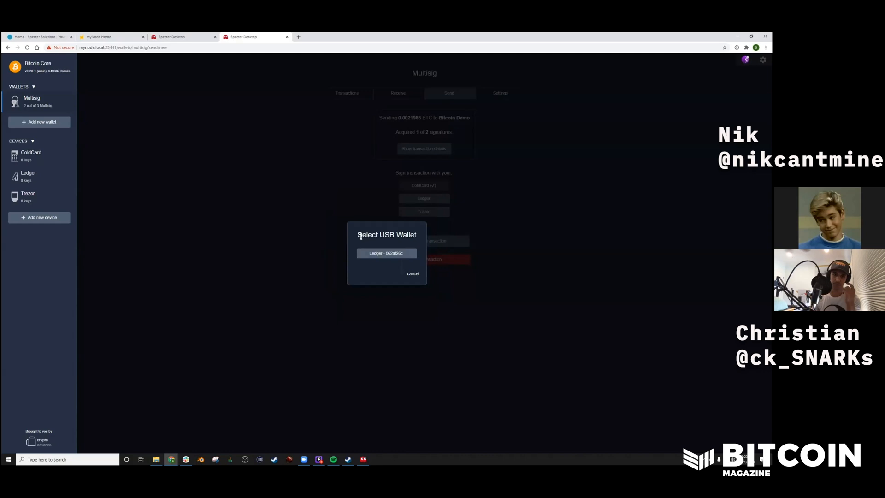
pyautogui.click(388, 255)
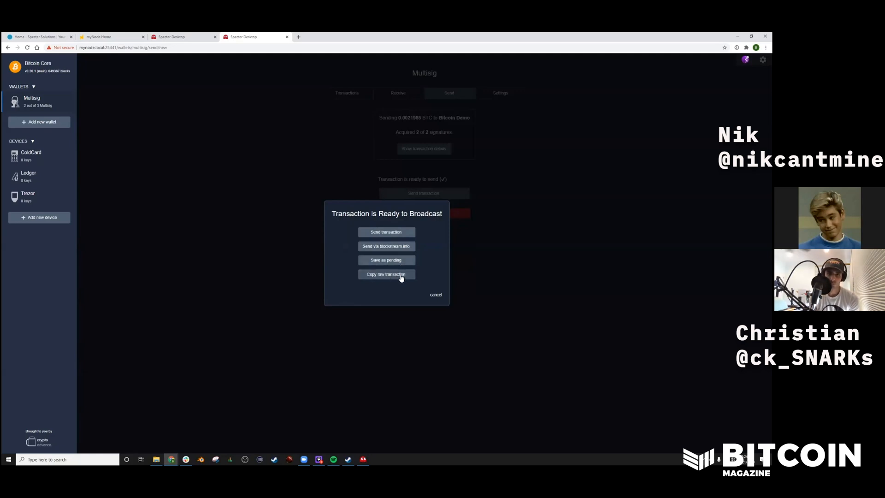
pyautogui.click(390, 236)
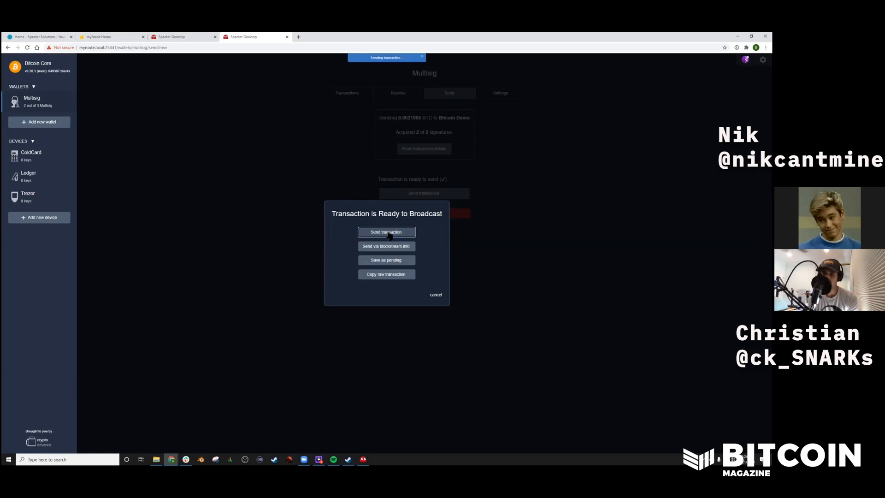